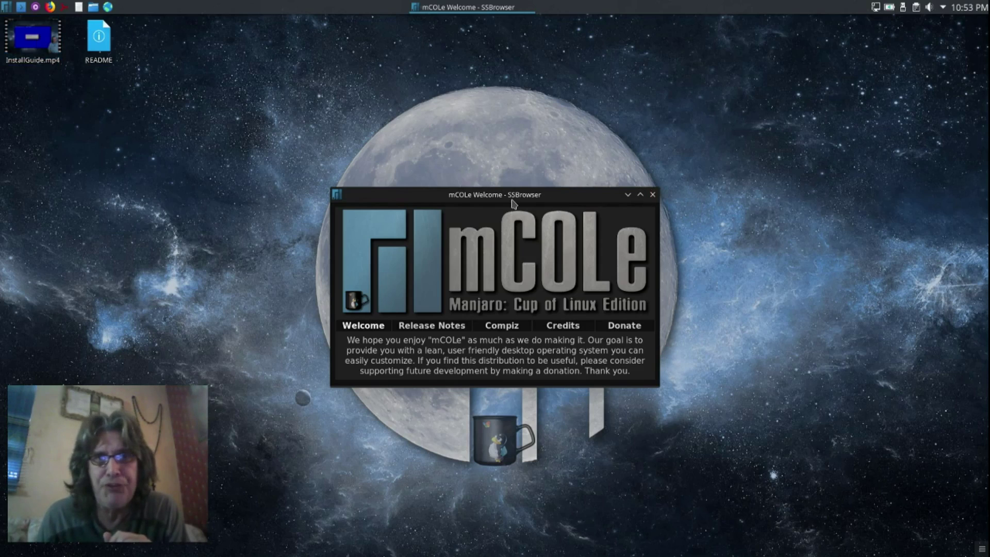
- Drag the mCOLe Welcome window aside on the desktop
left_click_drag(511, 200, 571, 216)
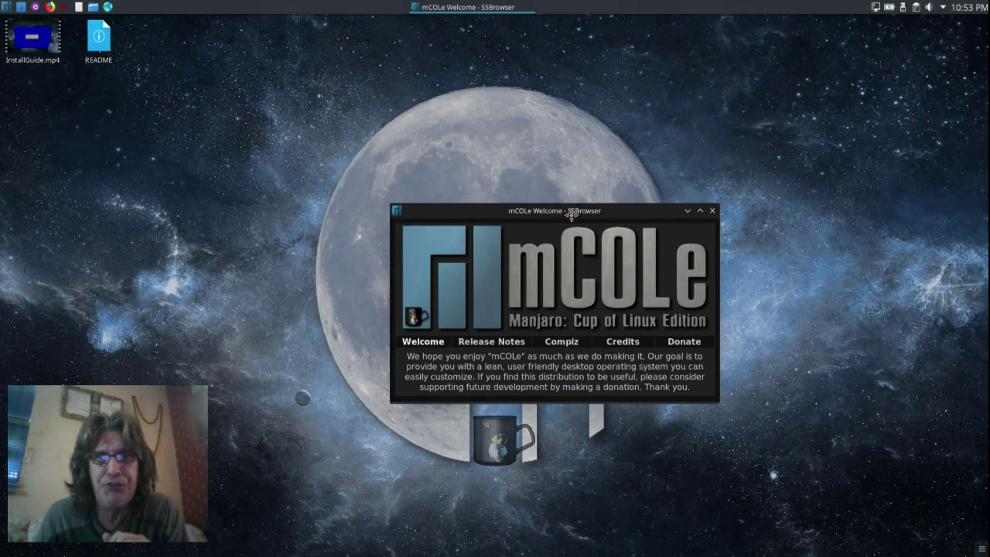
- Close the Welcome window, drop down Yakuake, and run setup to start mCOLe Installer 2.2.3
left_click(713, 211)
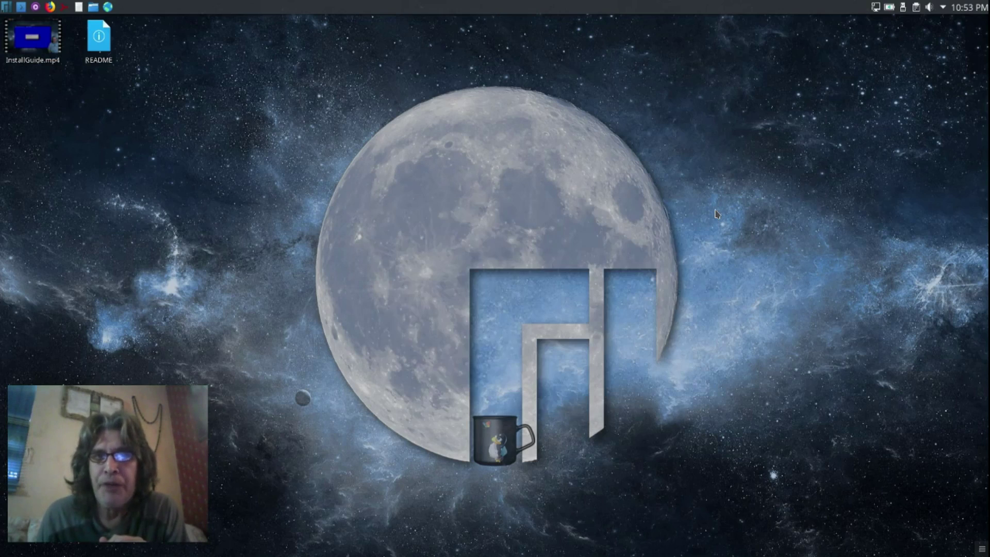
left_click(22, 7)
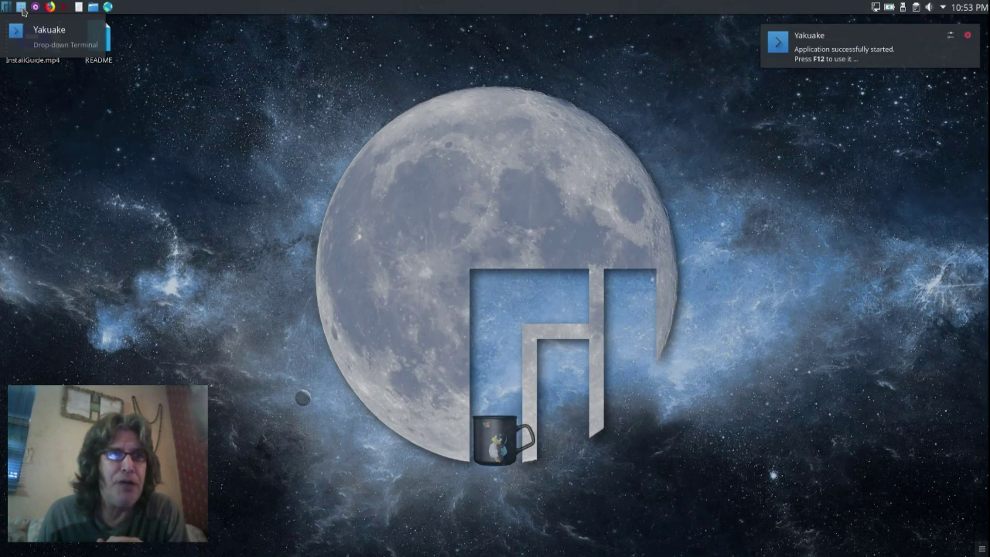
key("F12")
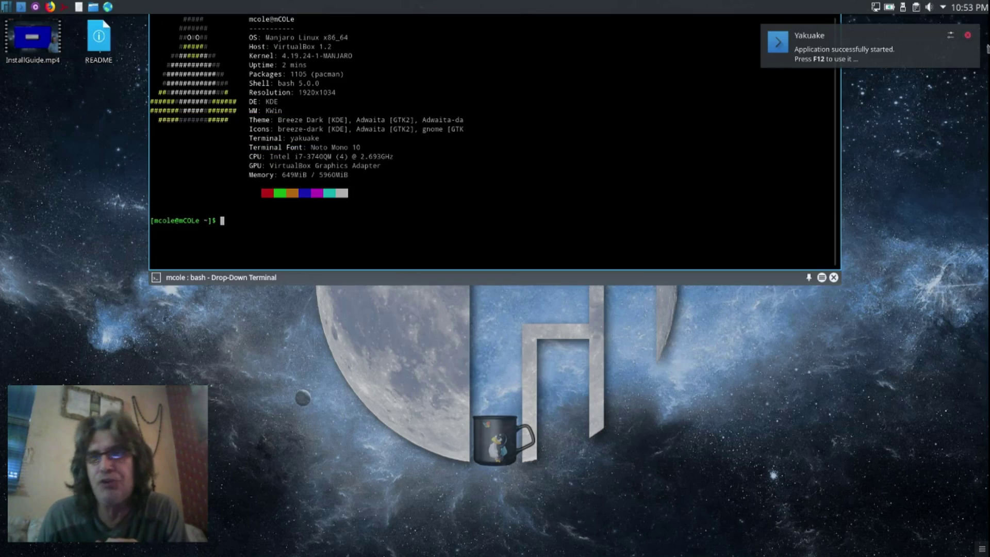
left_click(968, 35)
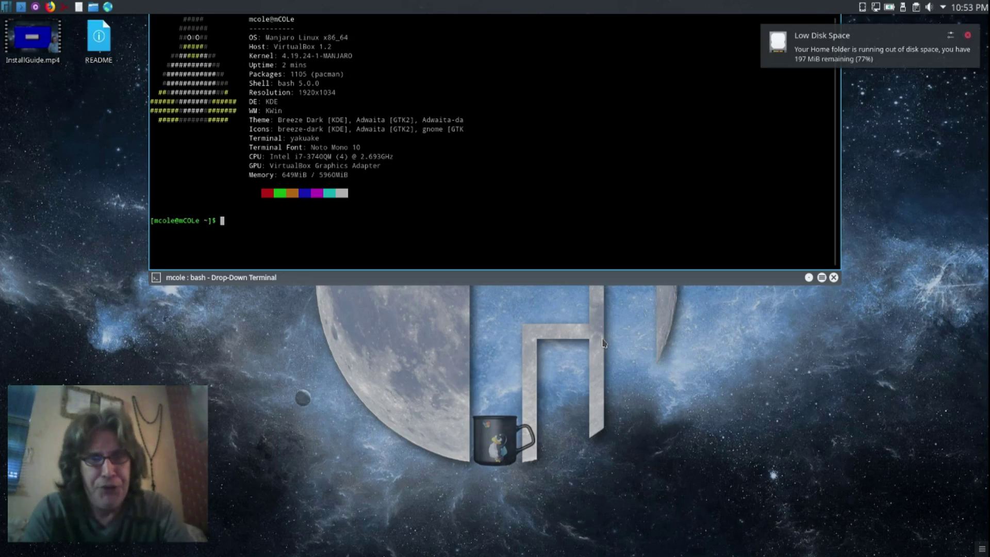
type("set")
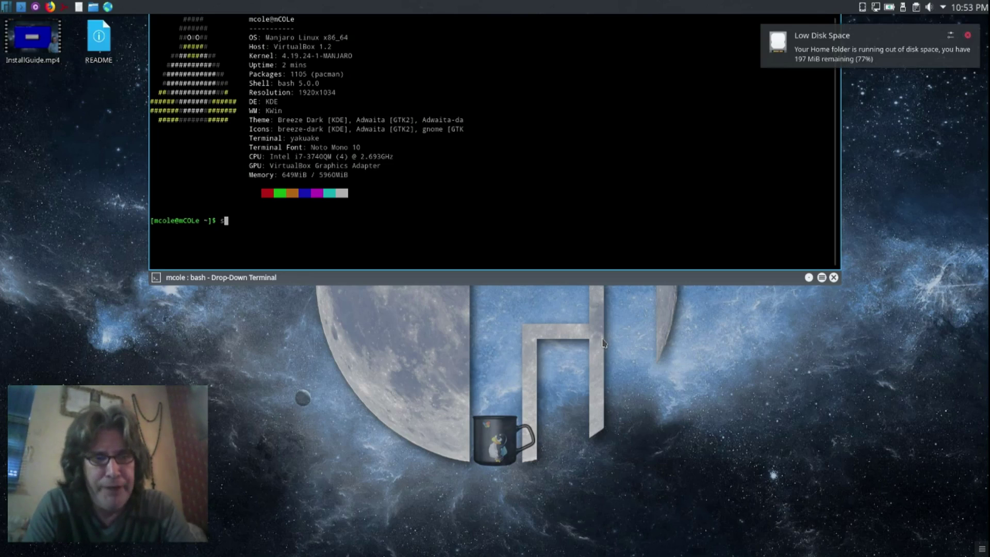
type("up")
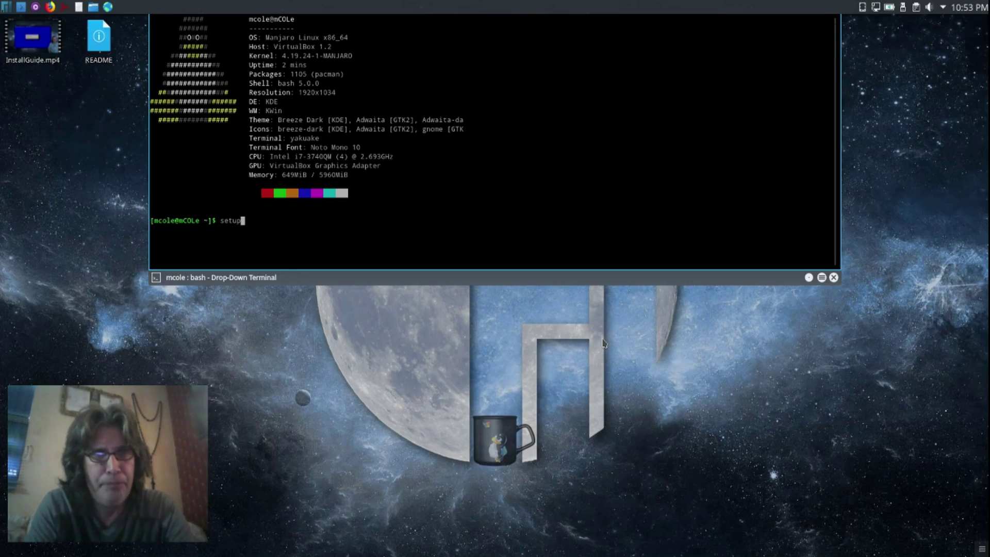
key("Return")
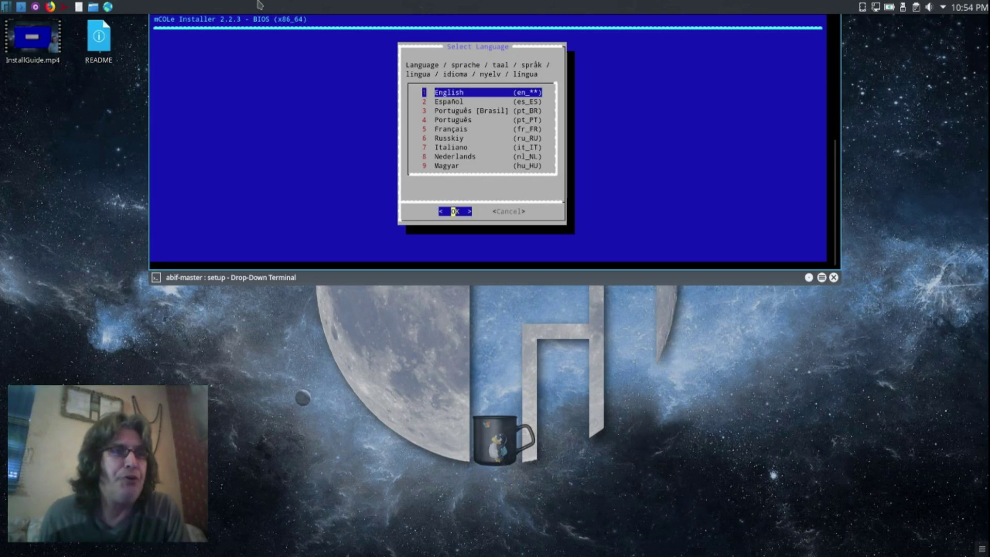
- Search the launcher for gparted and partit without launching anything, then accept English in the installer
left_click(6, 7)
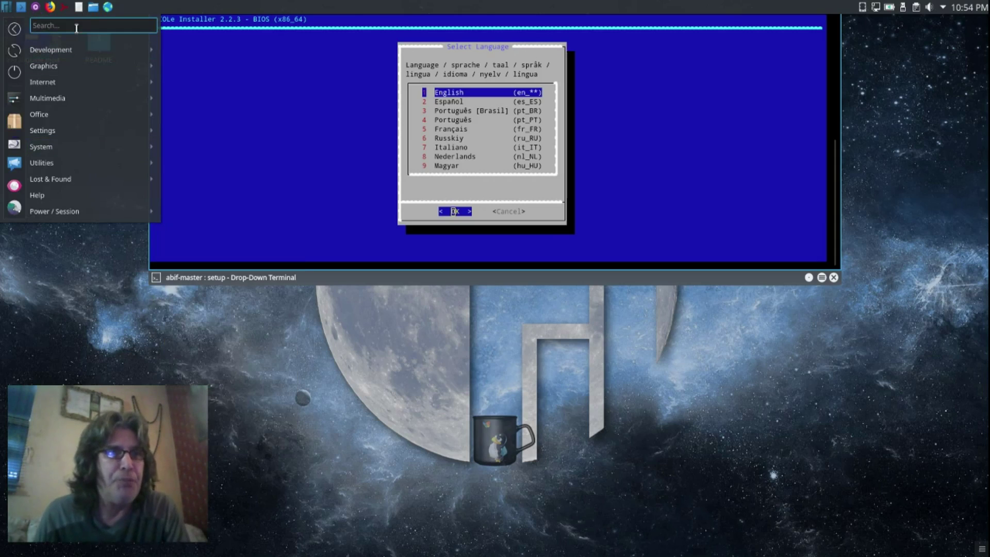
type("gparted")
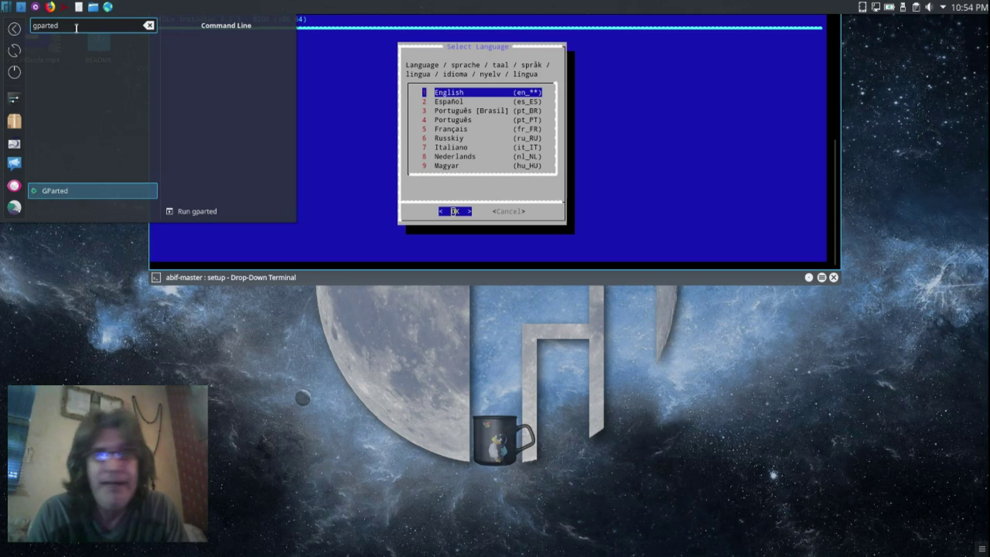
key("BackSpace")
key("BackSpace")
key("BackSpace")
key("BackSpace")
key("BackSpace")
key("BackSpace")
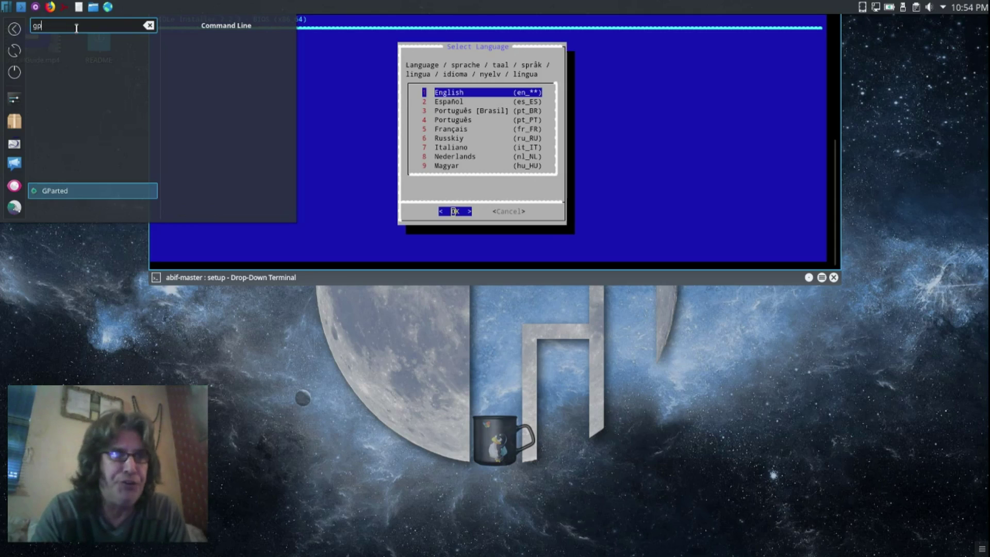
key("BackSpace")
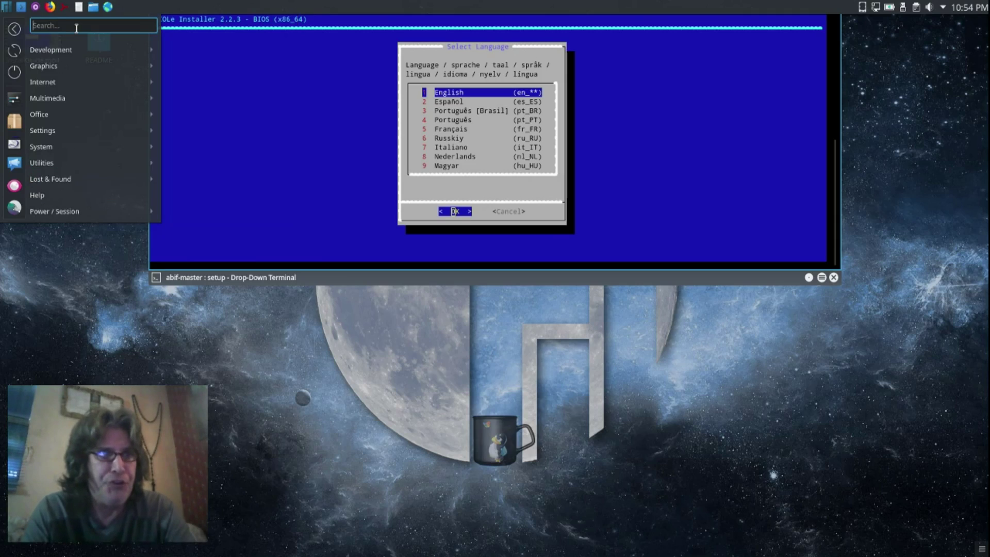
type("partit")
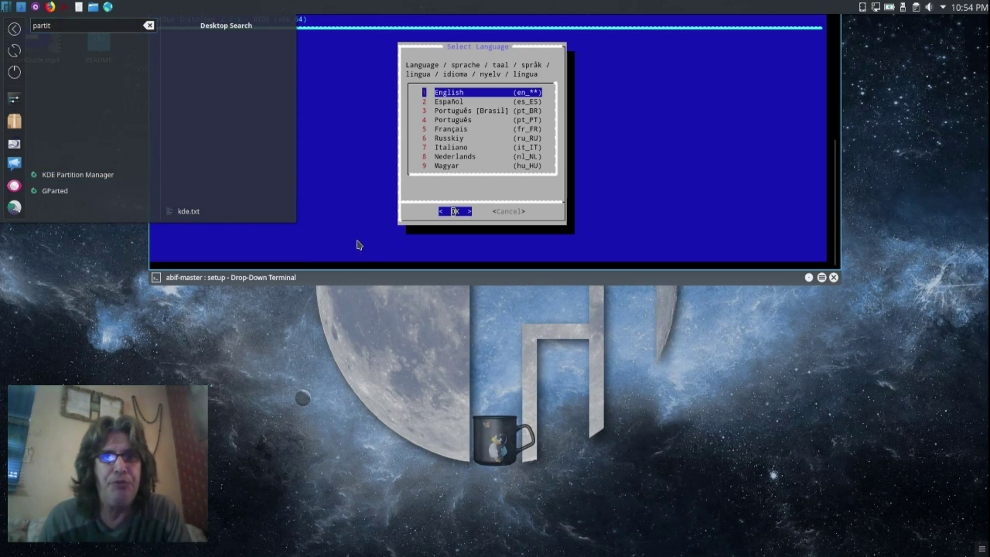
left_click(460, 212)
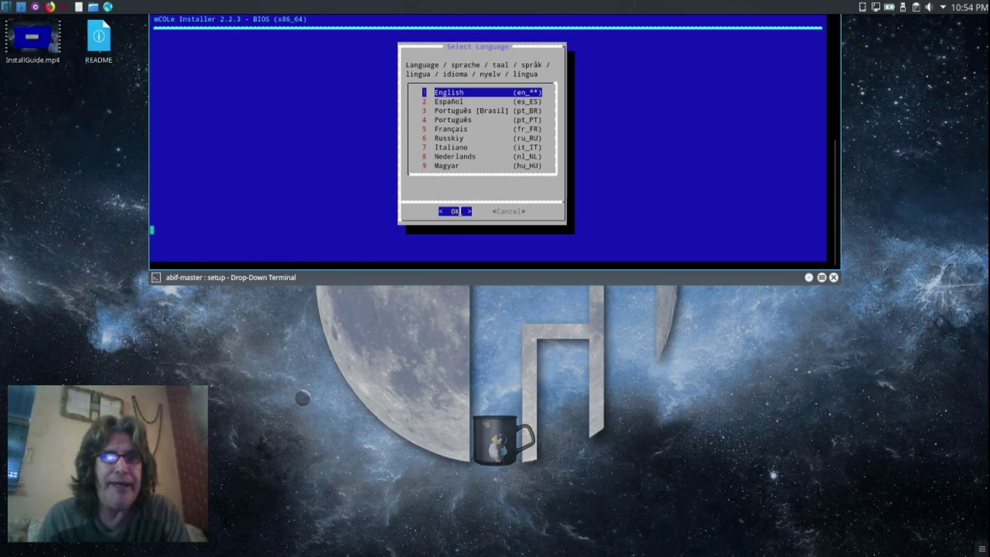
left_click(452, 210)
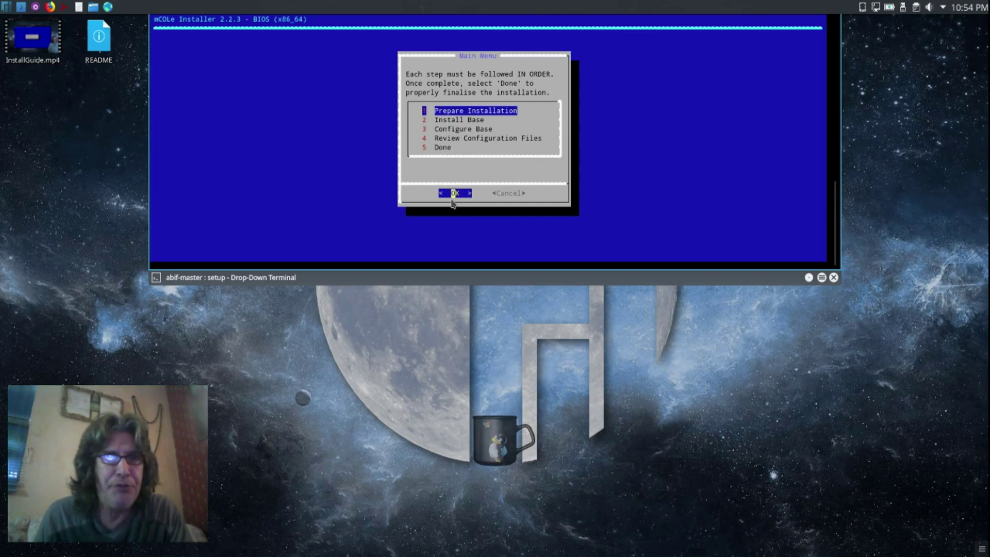
- Try Mount Partitions under Prepare Installation and dismiss the notice and the minimum-partitions error
key("Return")
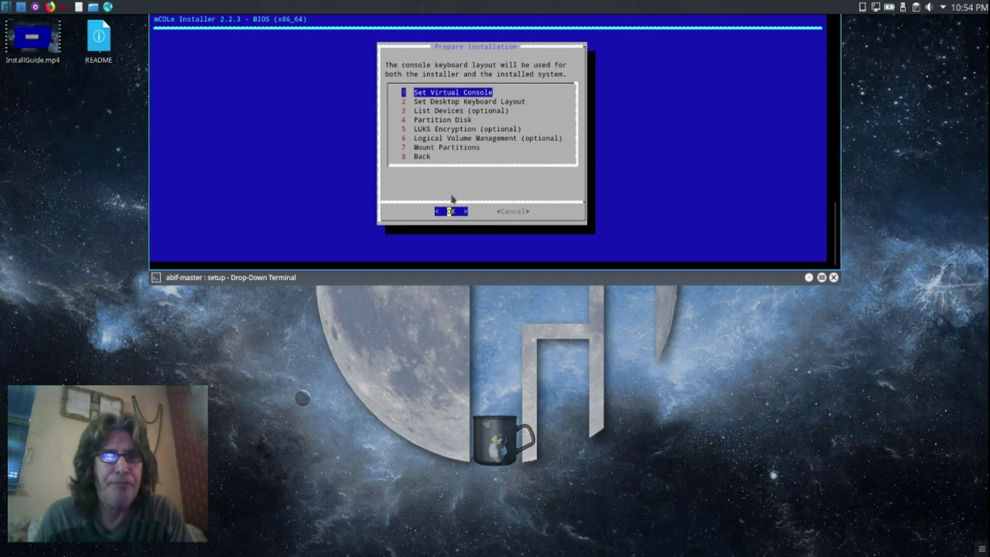
left_click(444, 148)
left_click(455, 212)
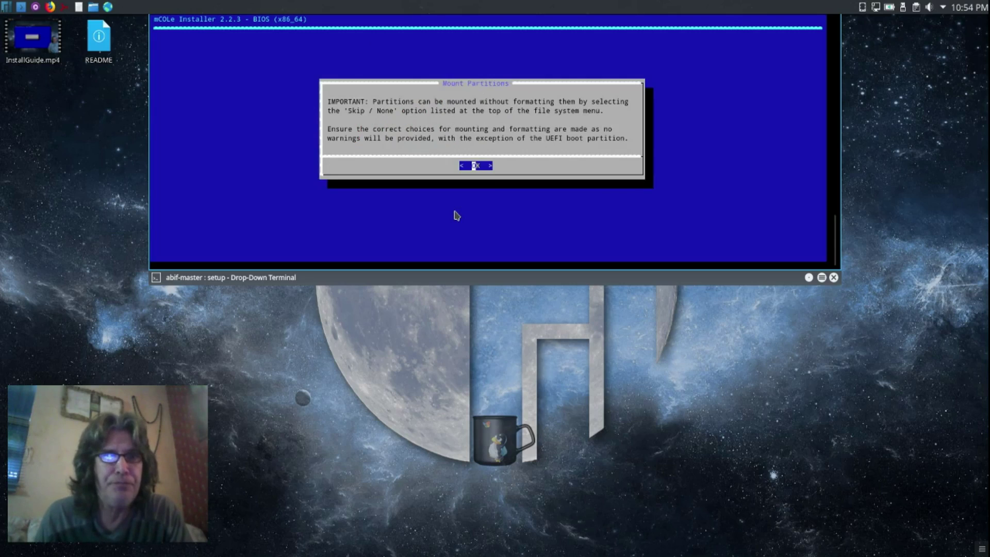
left_click(475, 166)
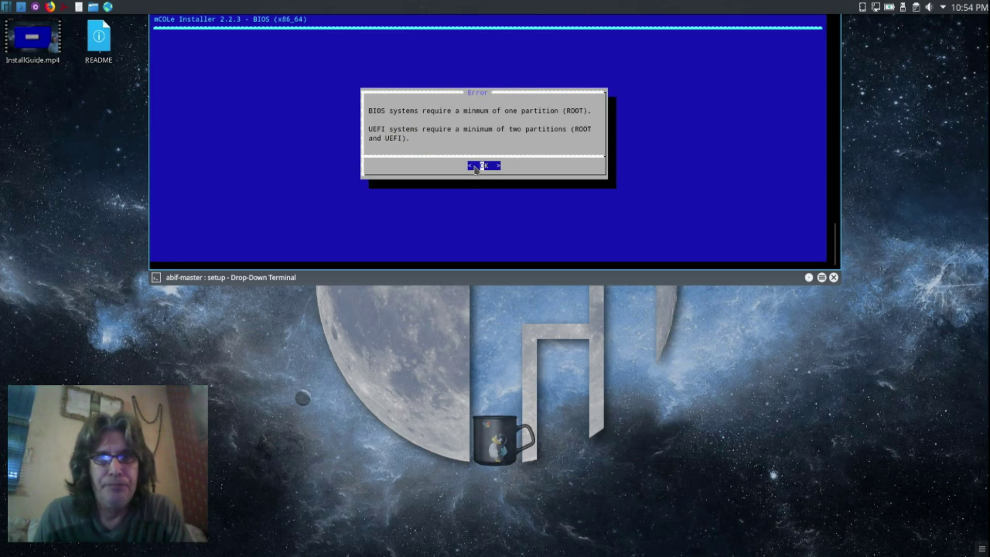
left_click(475, 166)
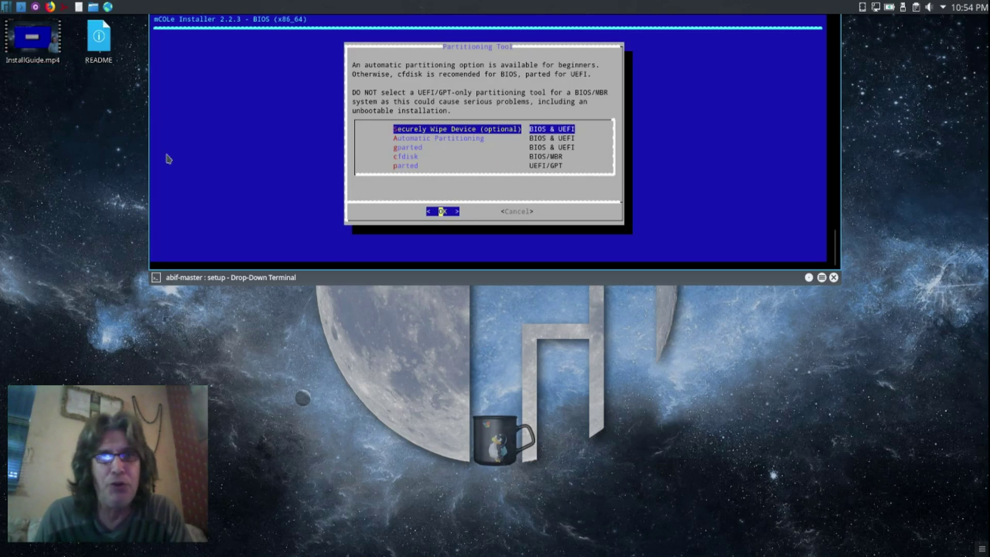
- Launch GParted by searching gparted in the application launcher
left_click(7, 7)
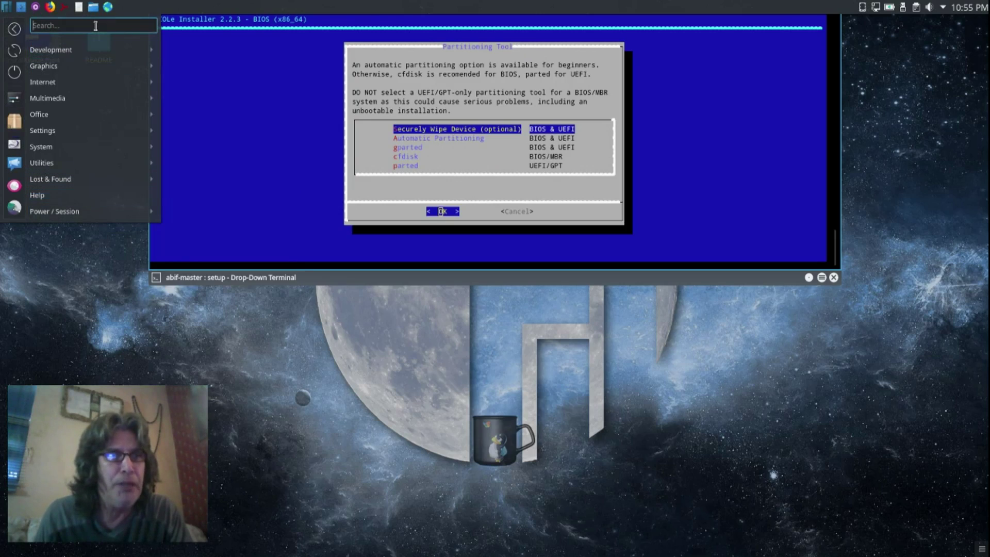
type("gpa")
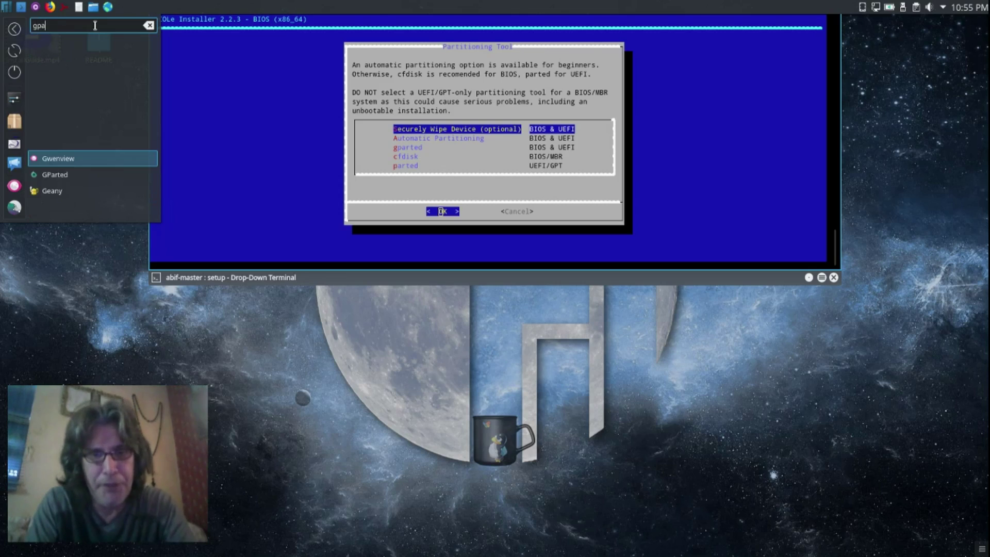
type("rted")
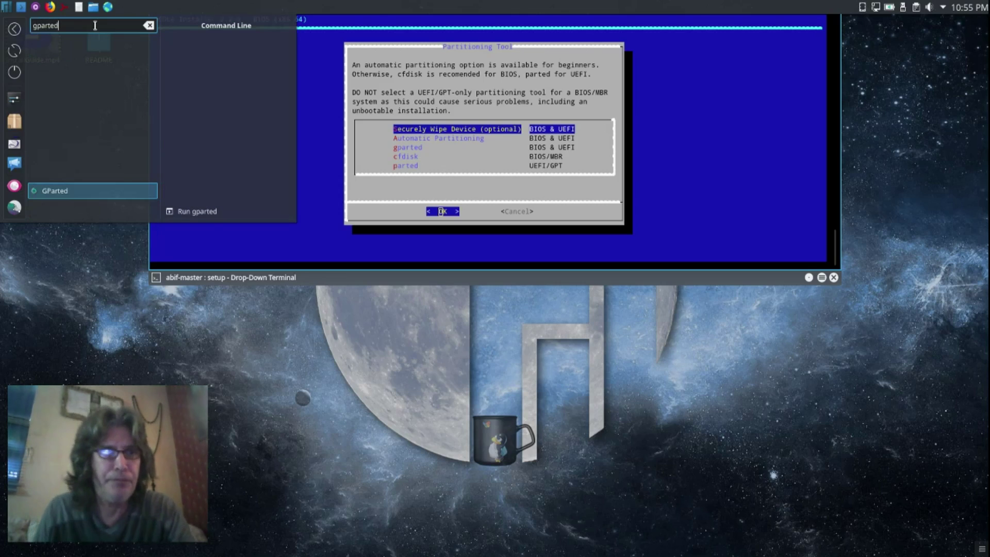
left_click(52, 190)
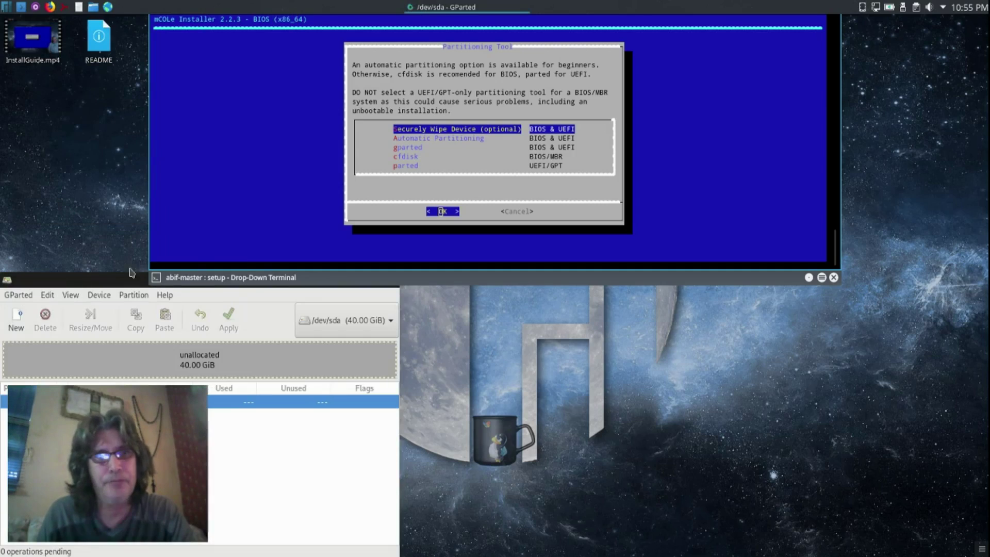
- Create and apply a new msdos partition table on /dev/sda
left_click(99, 296)
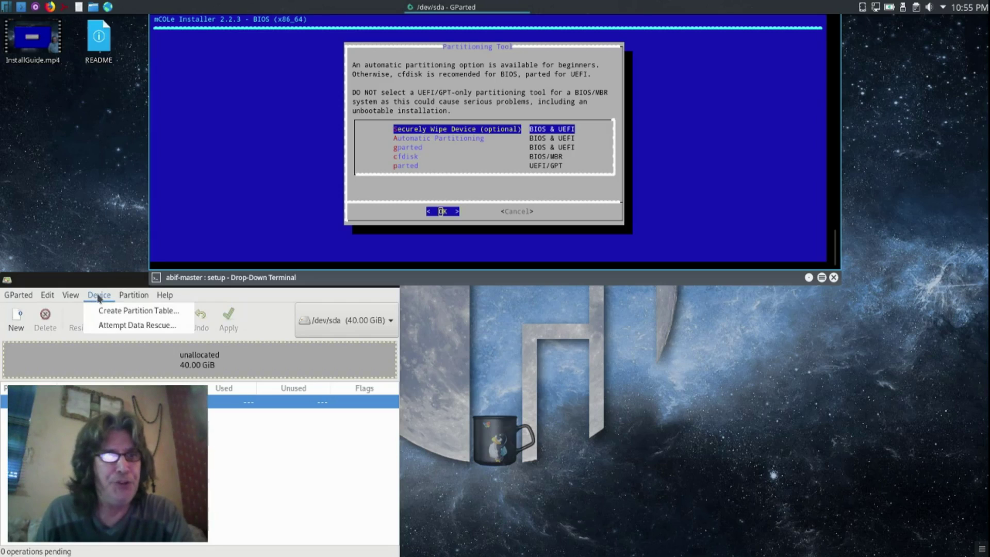
left_click(126, 312)
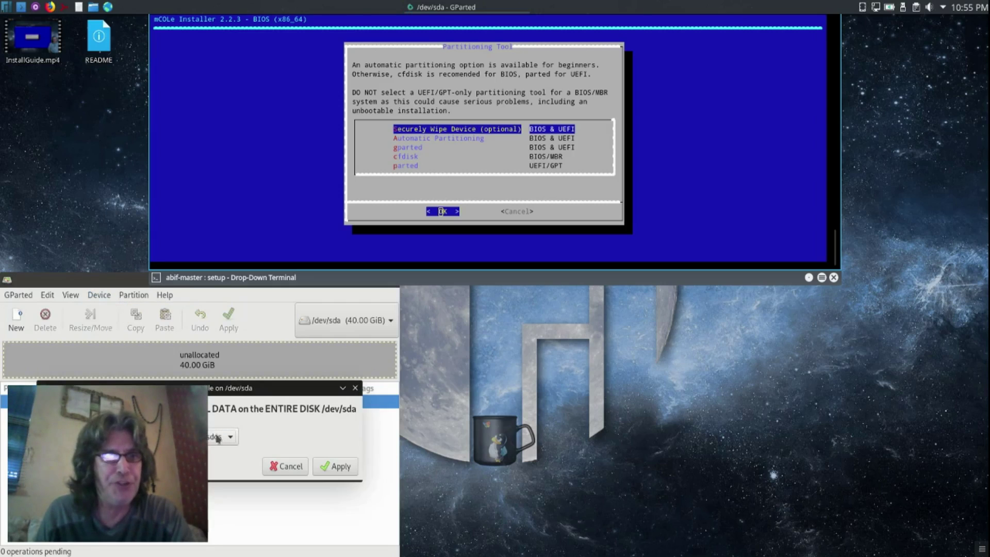
left_click(335, 466)
- Queue a 33.12 GiB ext4 primary partition, leaving 6.88 GiB unallocated for another partition
right_click(249, 363)
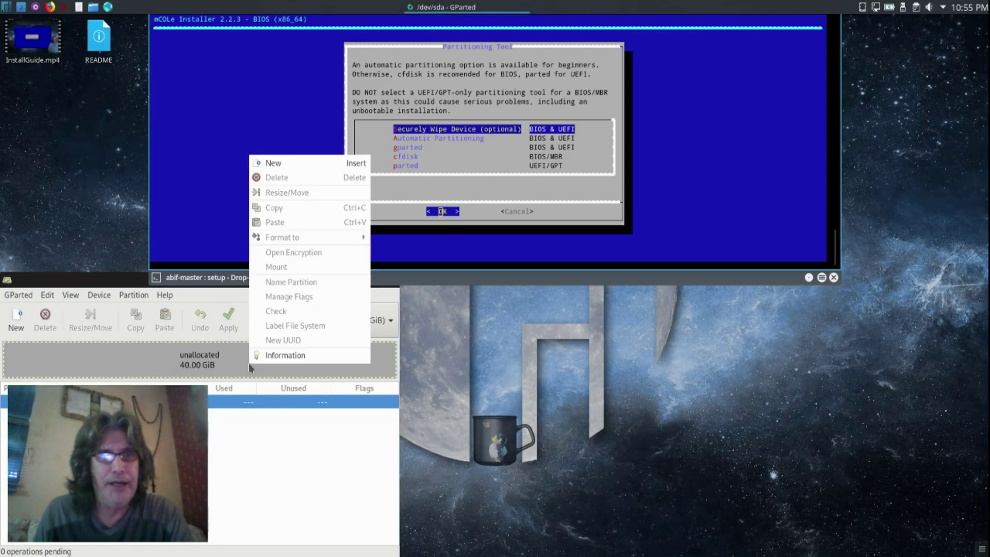
left_click(285, 164)
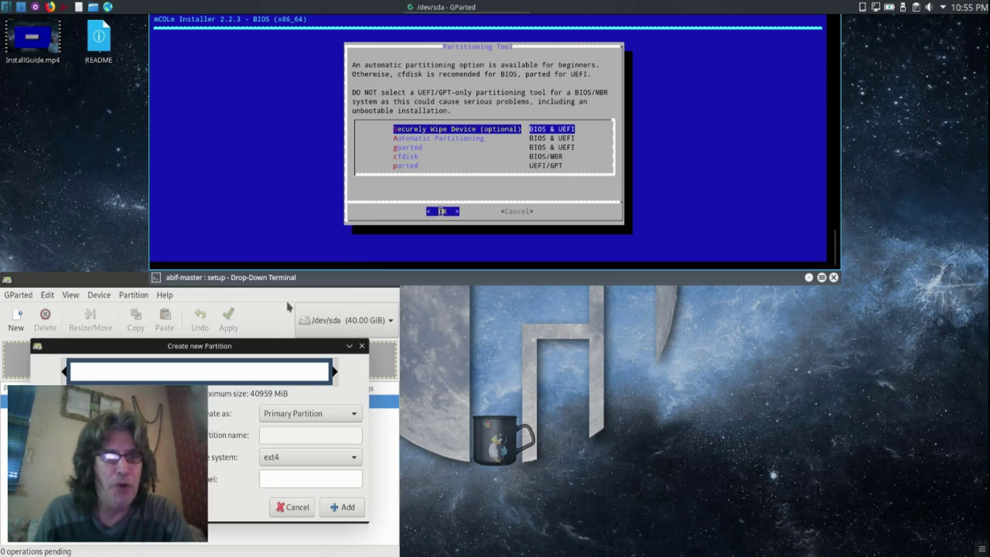
left_click_drag(332, 371, 287, 368)
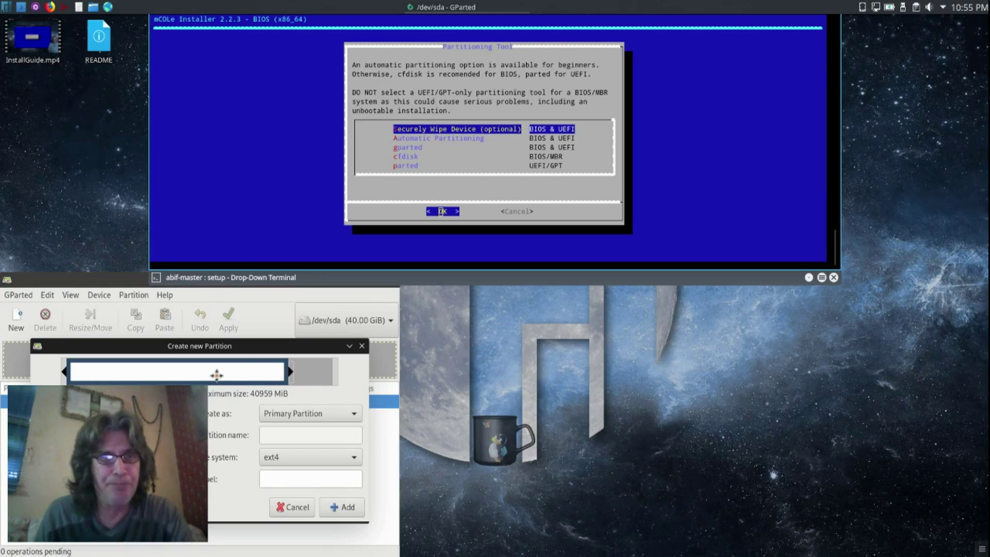
left_click(280, 457)
left_click(281, 470)
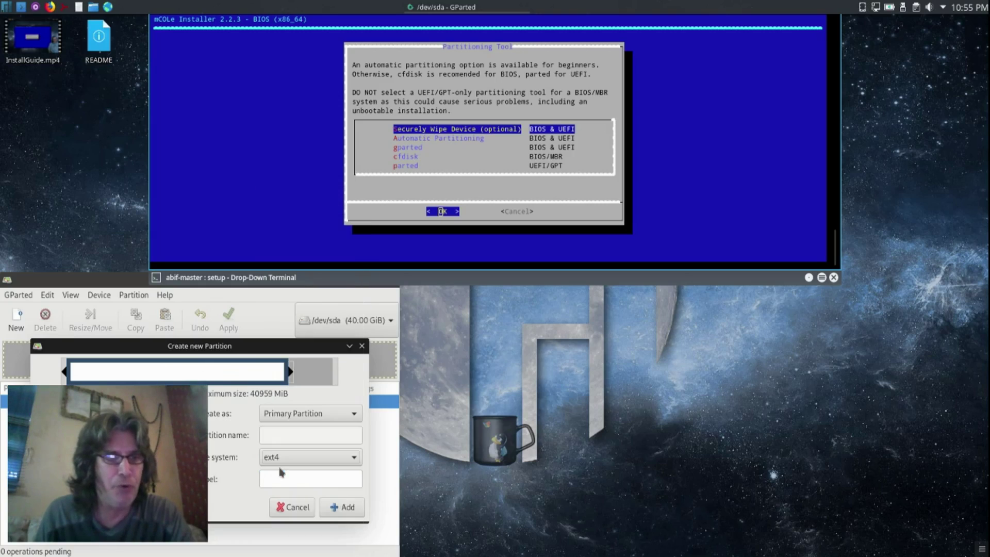
left_click(342, 507)
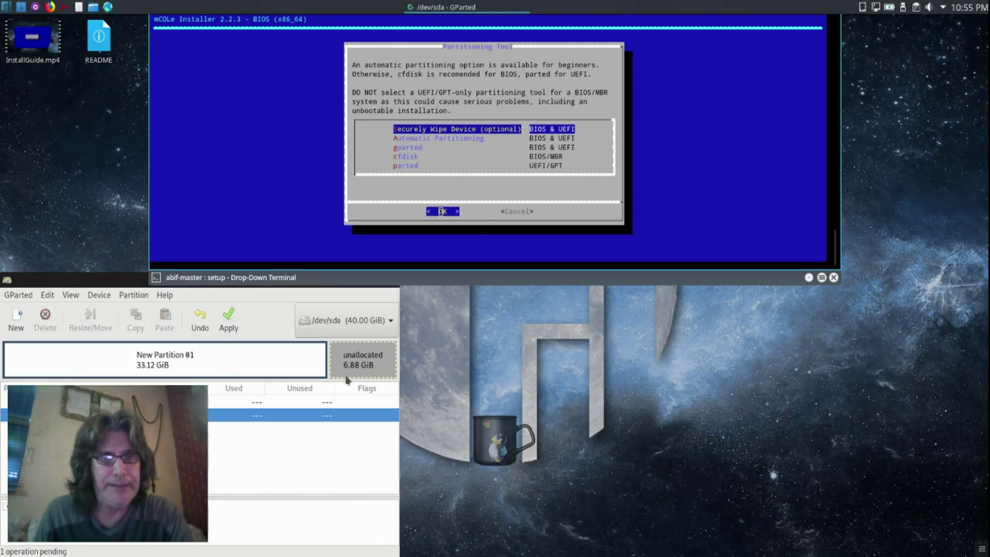
right_click(358, 356)
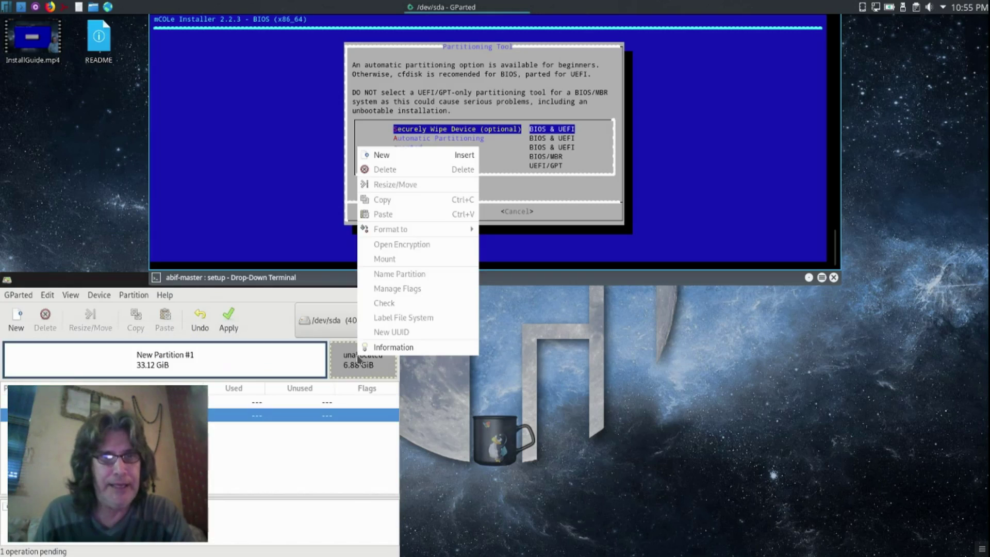
left_click(390, 159)
- Queue a linux-swap partition in the remaining 6.88 GiB
left_click(276, 458)
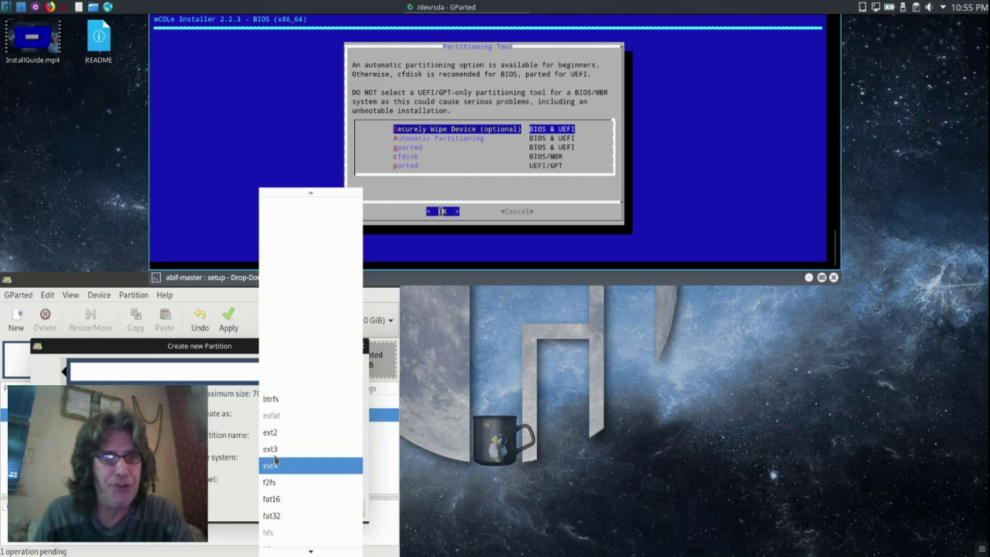
mouse_move(308, 549)
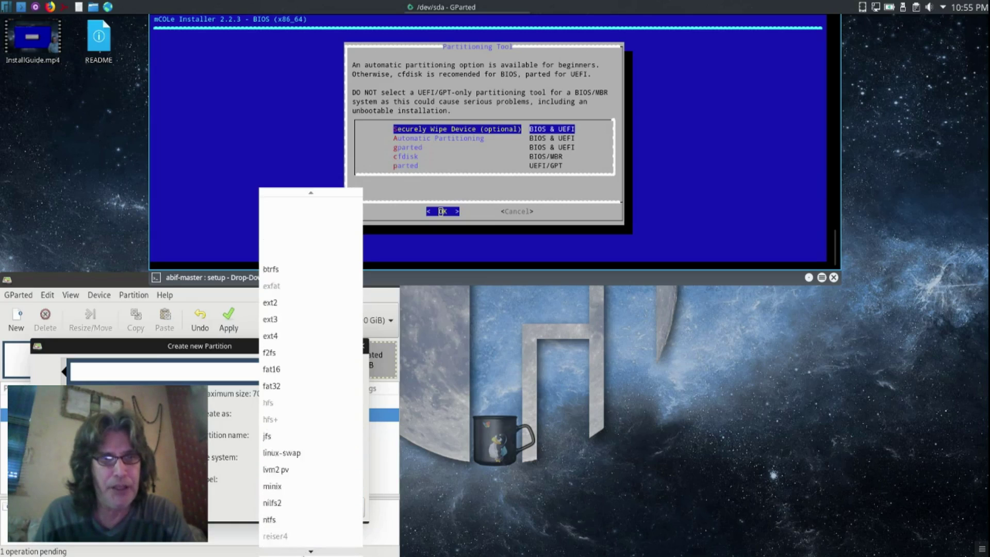
left_click(277, 397)
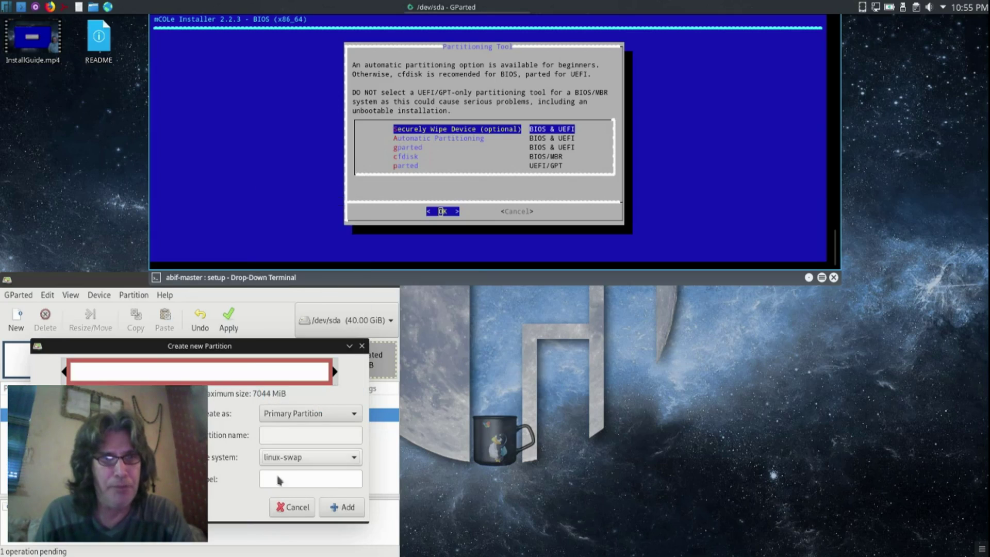
left_click(341, 507)
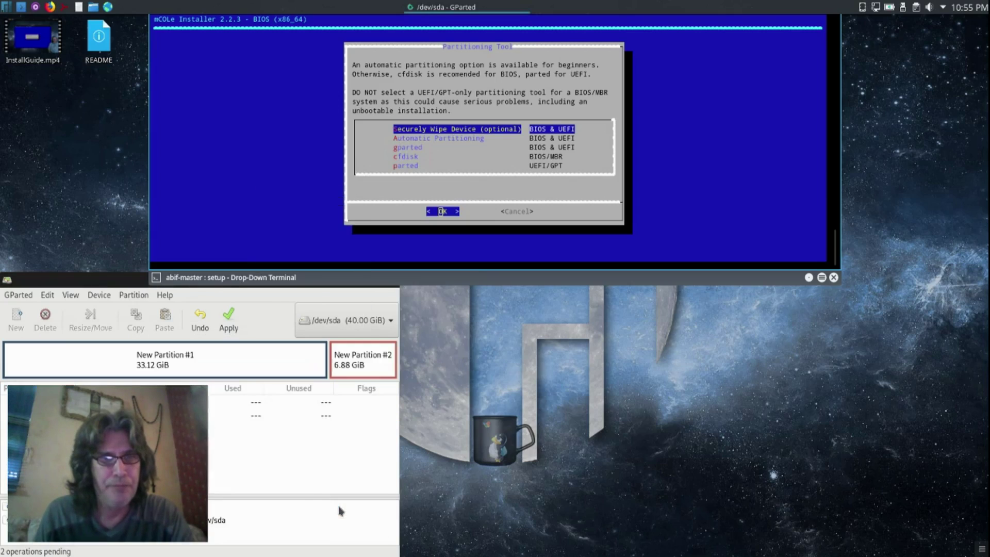
- Apply the pending operations to /dev/sda, then close GParted
left_click(225, 312)
left_click(301, 466)
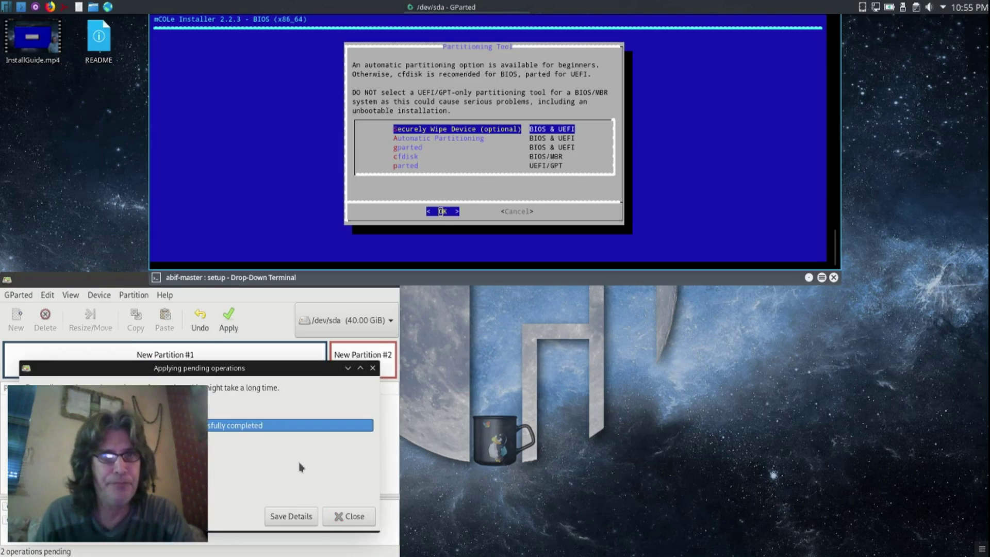
left_click(355, 521)
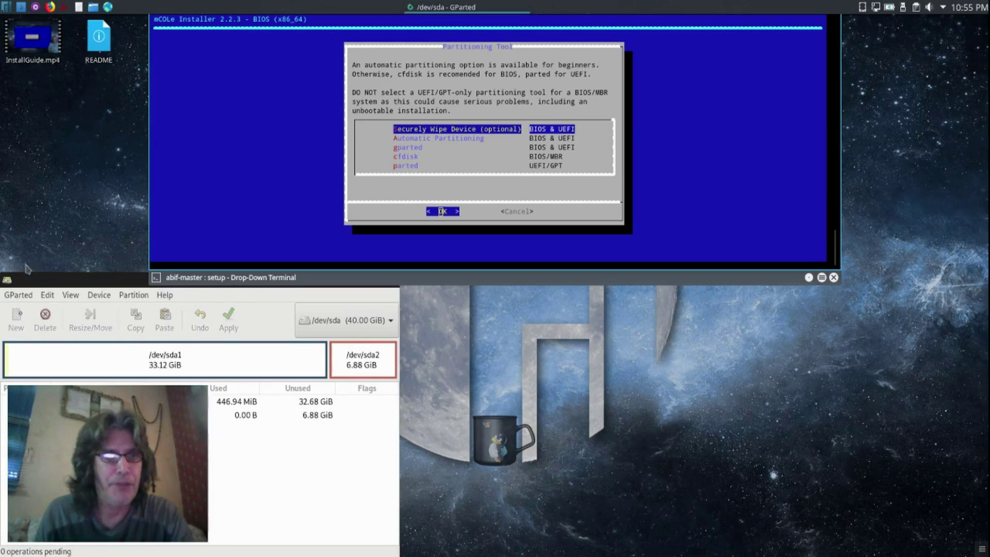
left_click_drag(43, 308, 43, 368)
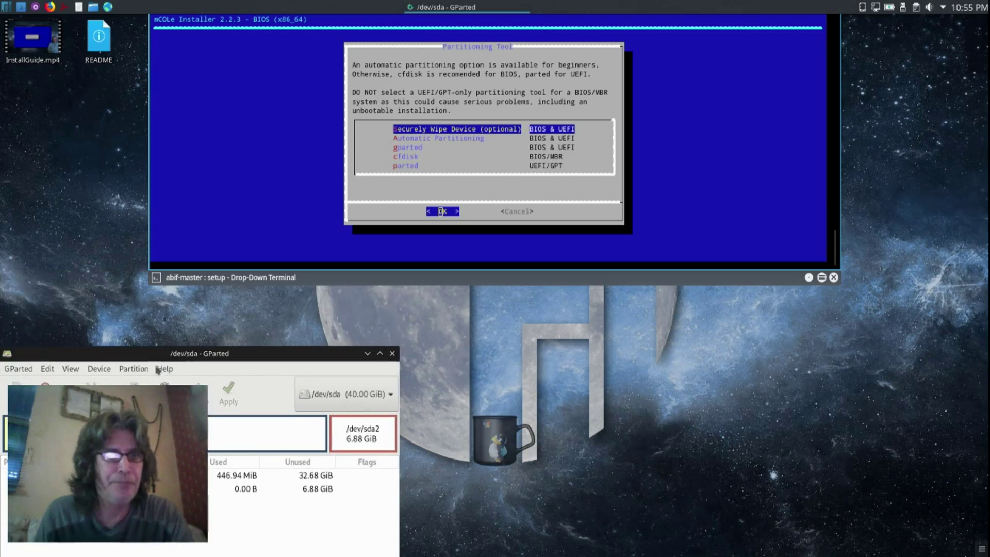
left_click(394, 355)
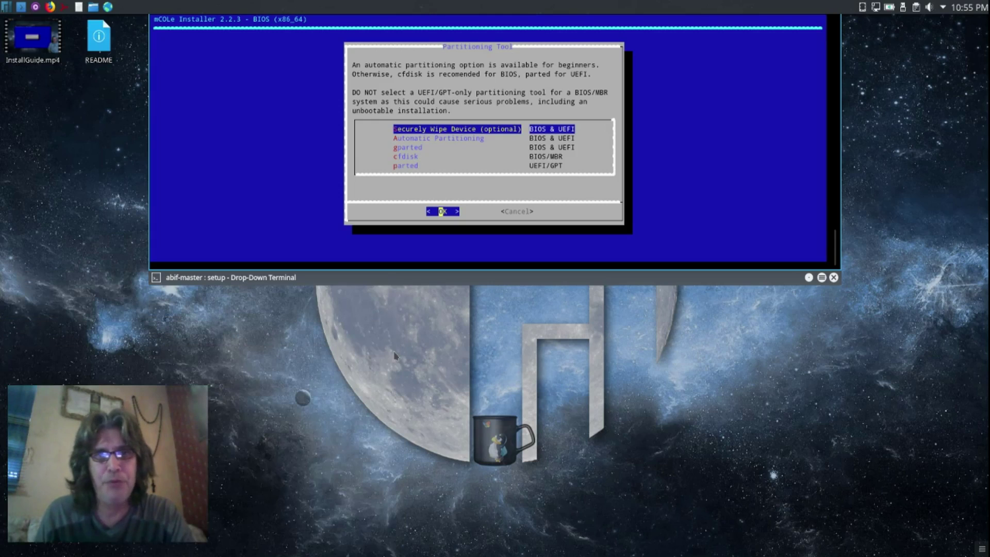
- Reopen Mount Partitions, select /dev/sda1 as the root partition, and pick ext4 for it
left_click(524, 216)
left_click(443, 147)
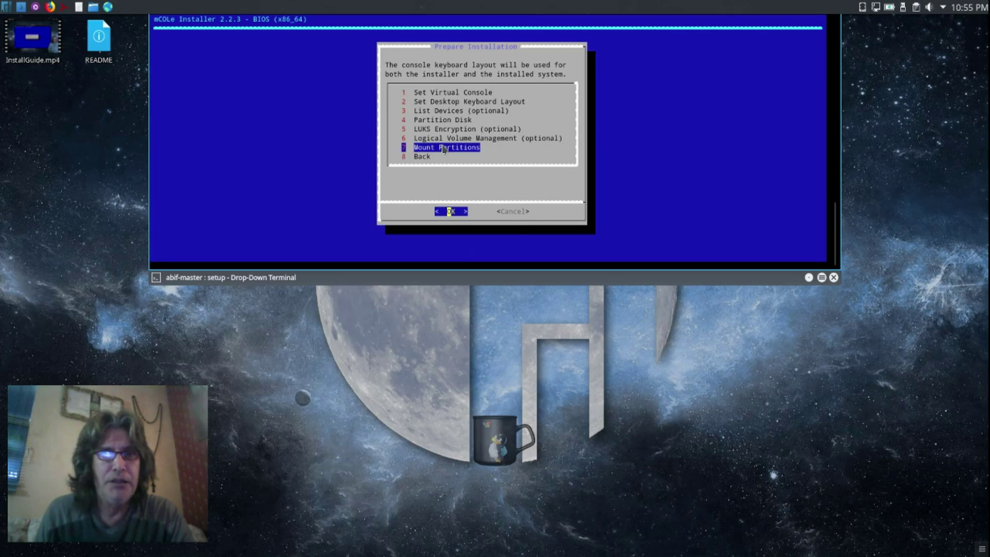
left_click(455, 211)
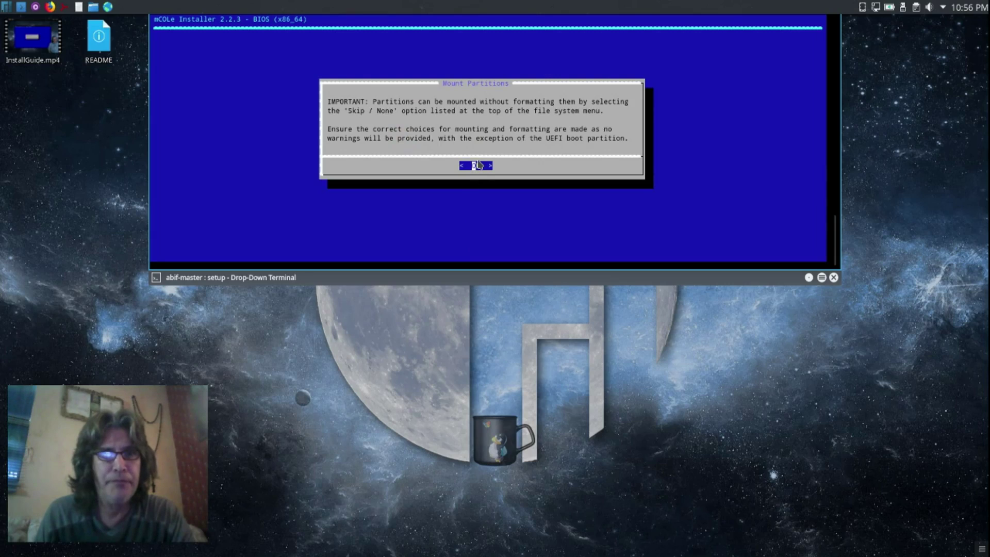
left_click(477, 165)
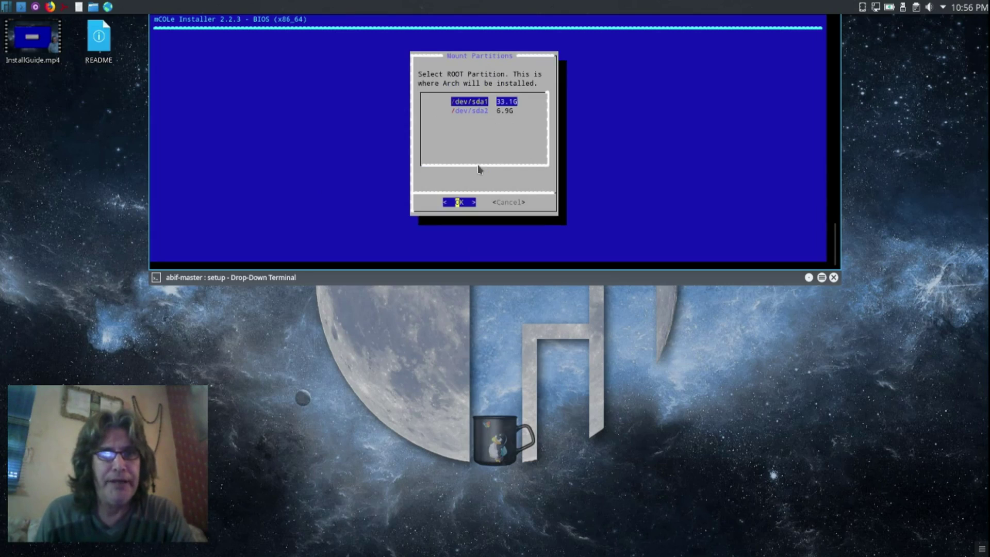
left_click(455, 203)
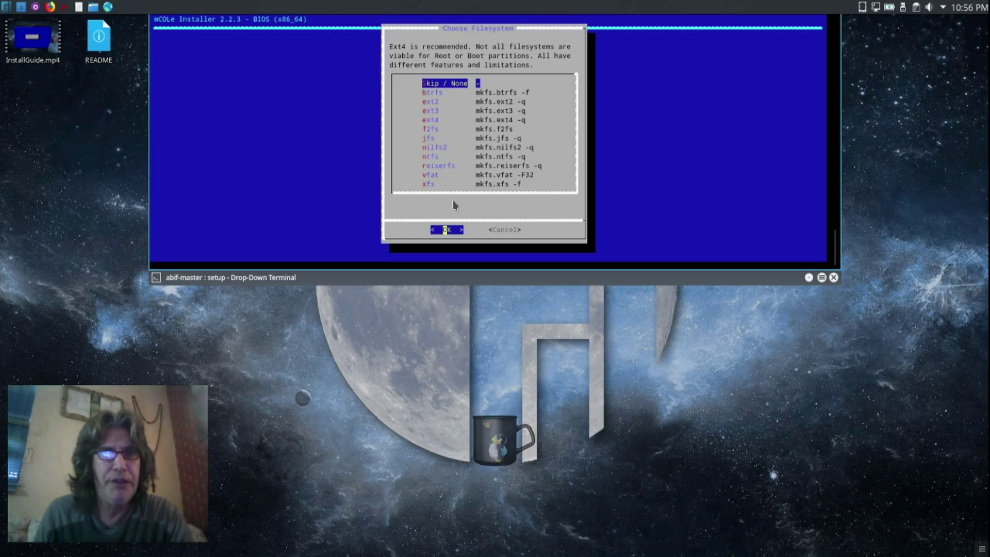
left_click(431, 120)
- Format /dev/sda1 with mkfs.ext4 and choose noatime and discard mount options
left_click(447, 229)
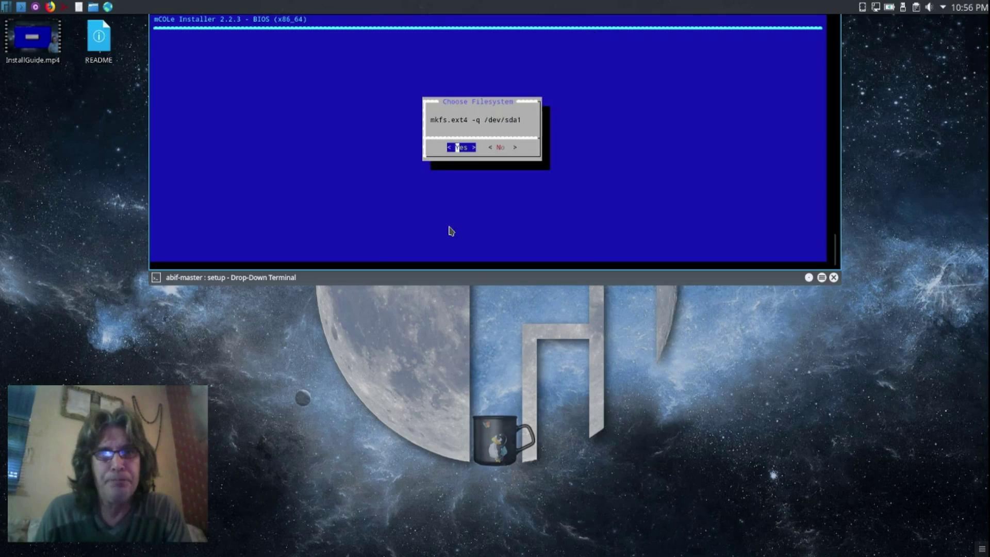
left_click(469, 148)
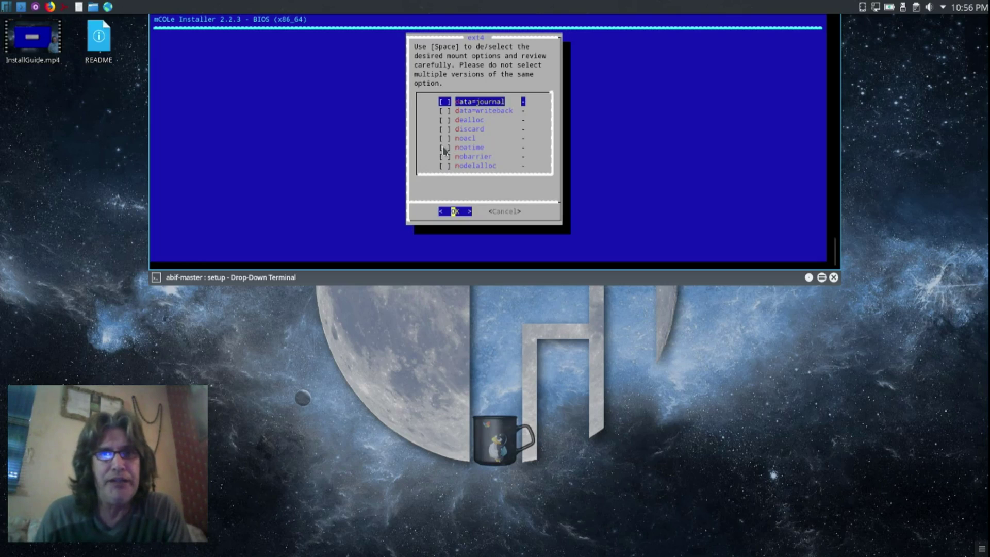
left_click(444, 148)
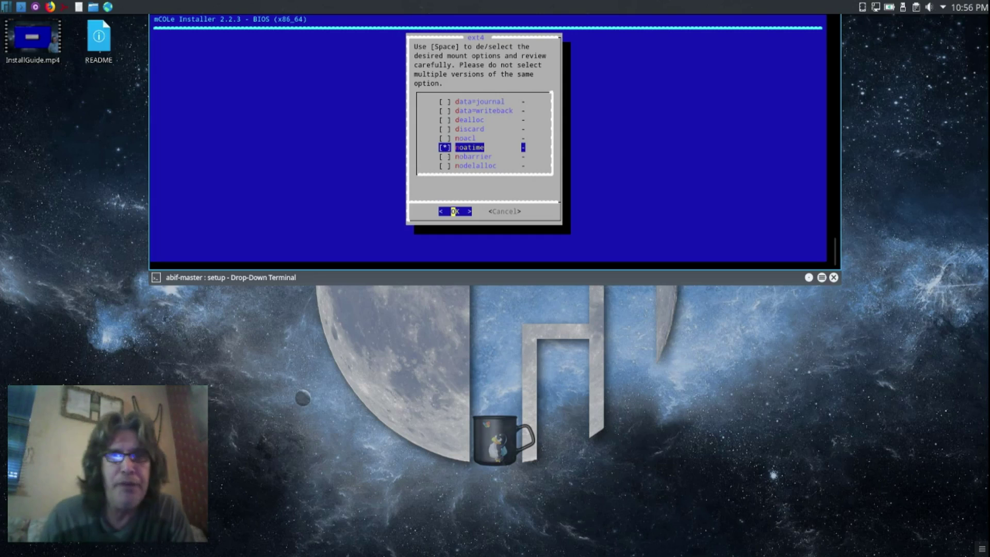
left_click(446, 129)
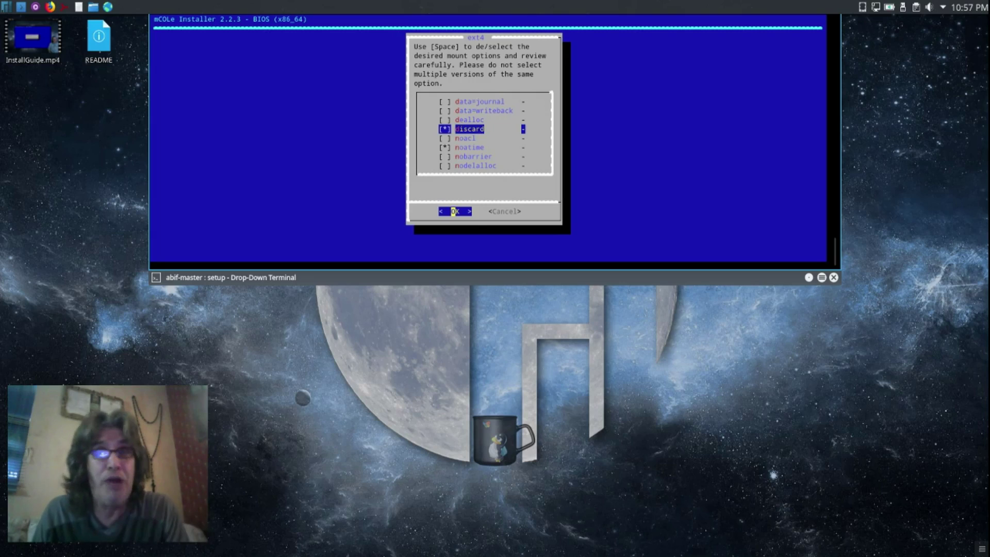
left_click(460, 211)
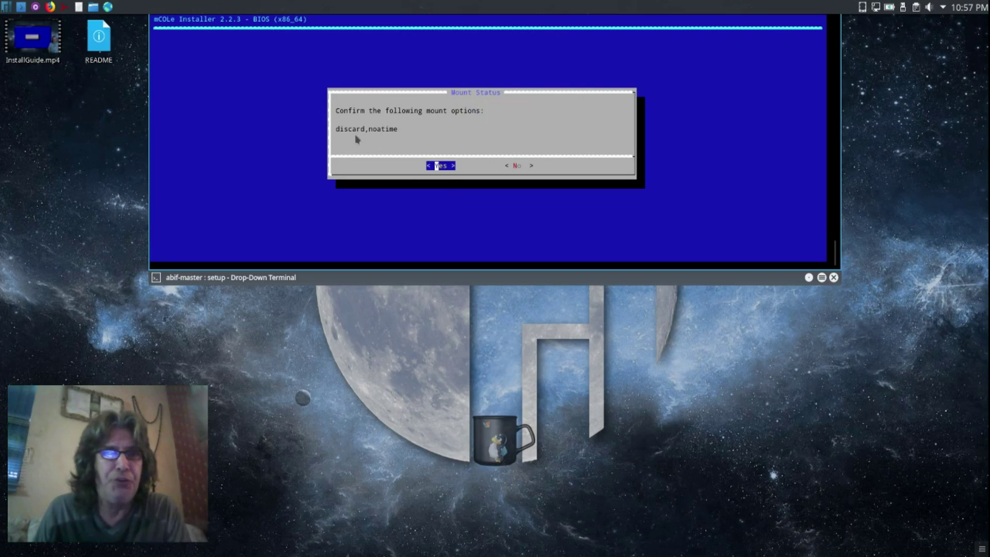
- Confirm the root mount, set /dev/sda2 as swap, return to the Main Menu, and play InstallGuide.mp4
left_click(441, 166)
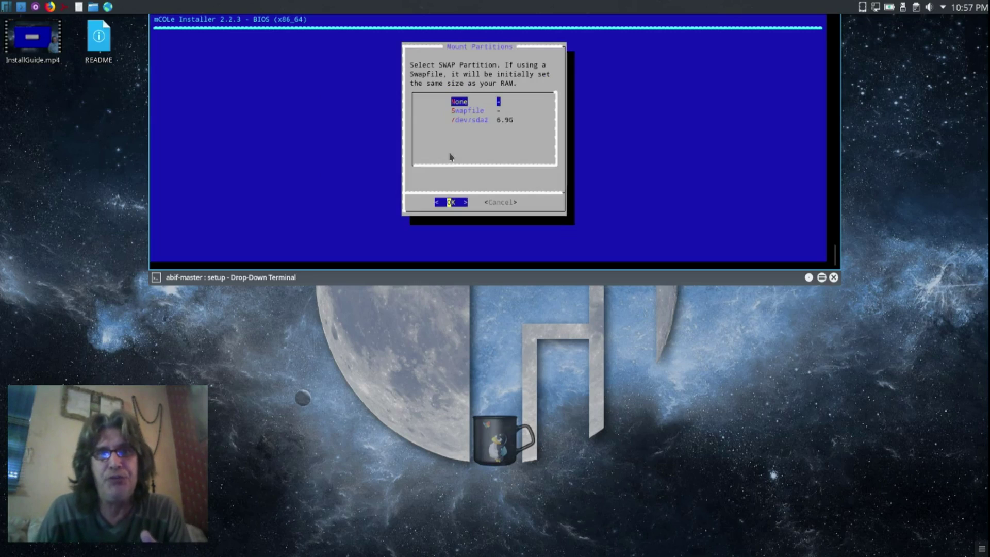
left_click(460, 121)
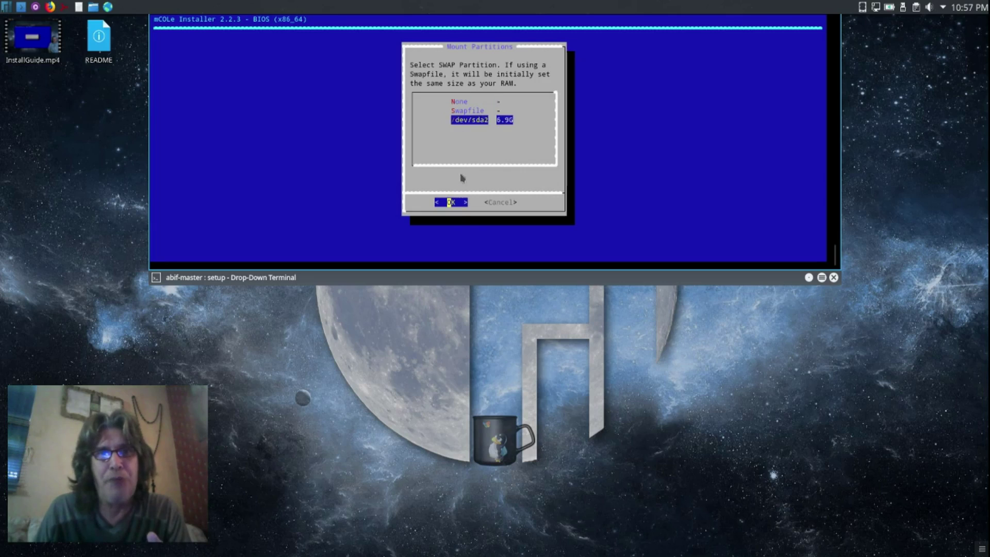
left_click(446, 203)
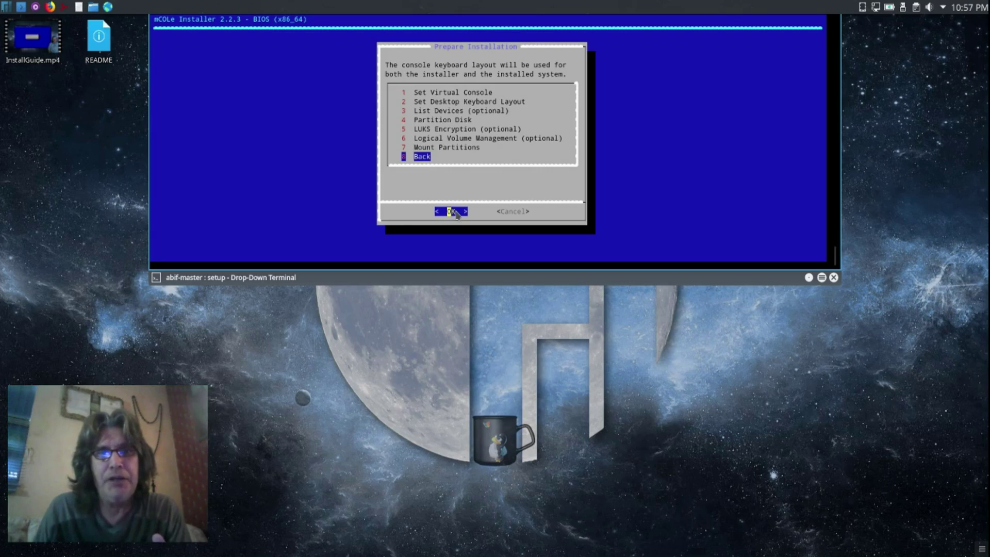
left_click(456, 212)
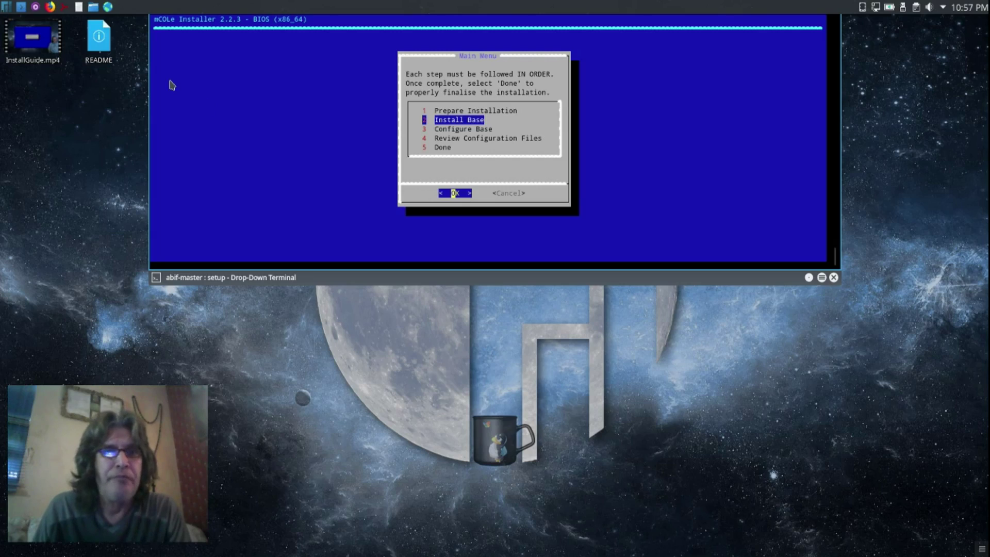
double_click(36, 42)
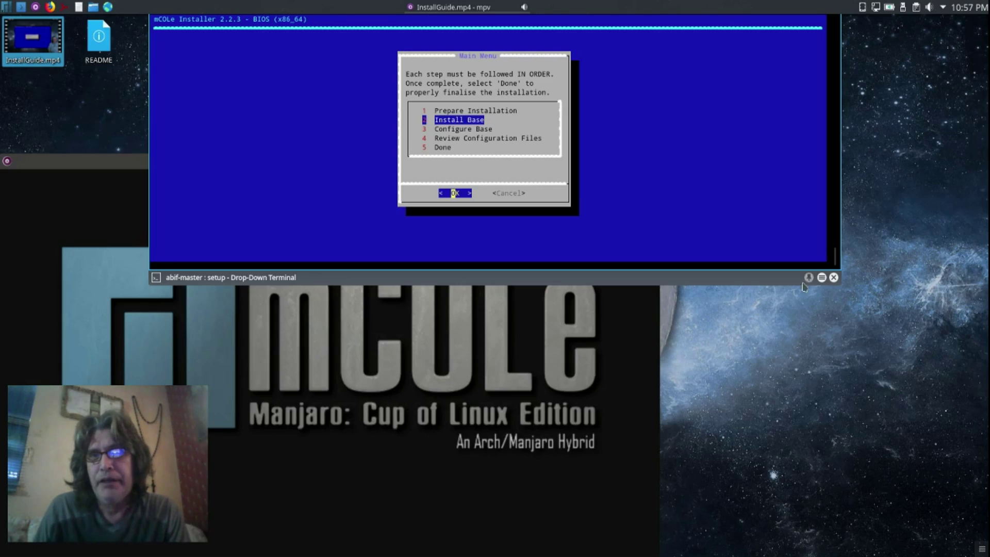
- Hide the installer terminal, centre the InstallGuide.mp4 player, skip ahead twice to the user-setup part, then close mpv
left_click(808, 278)
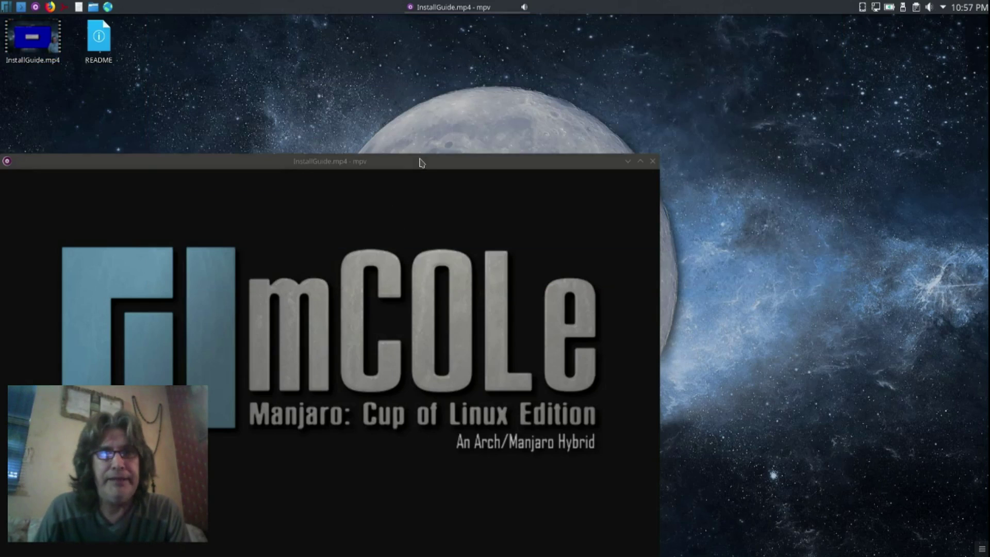
left_click_drag(420, 163, 483, 85)
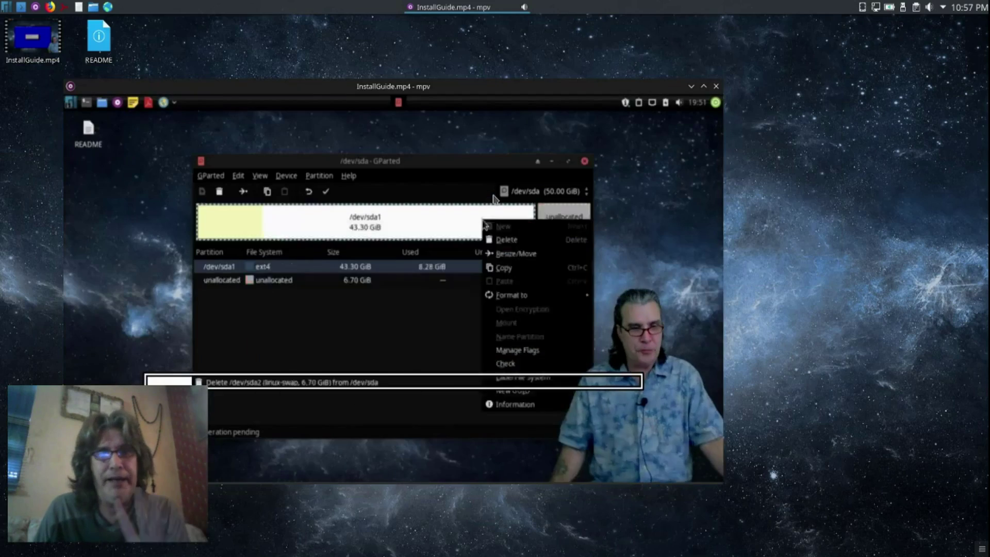
key("Up")
key("Up")
key("Up")
key("Up")
key("Up")
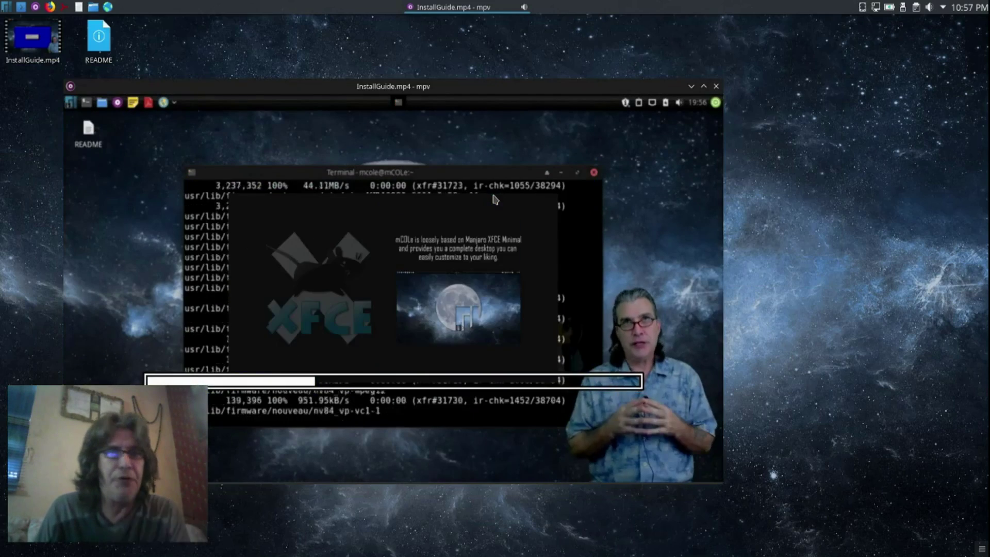
key("Up")
key("Up")
key("Up")
key("Up")
key("Up")
key("Up")
key("Up")
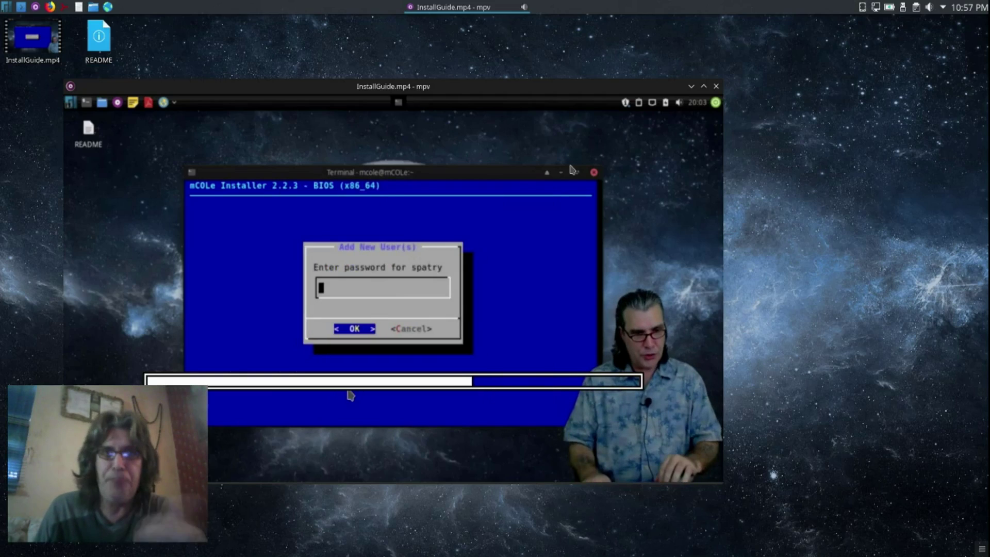
left_click(716, 87)
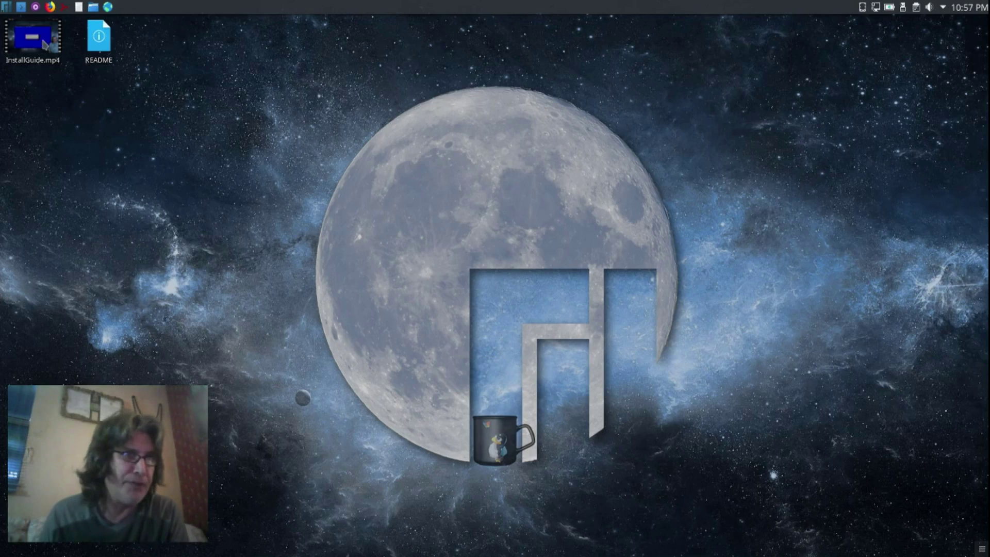
left_click(10, 8)
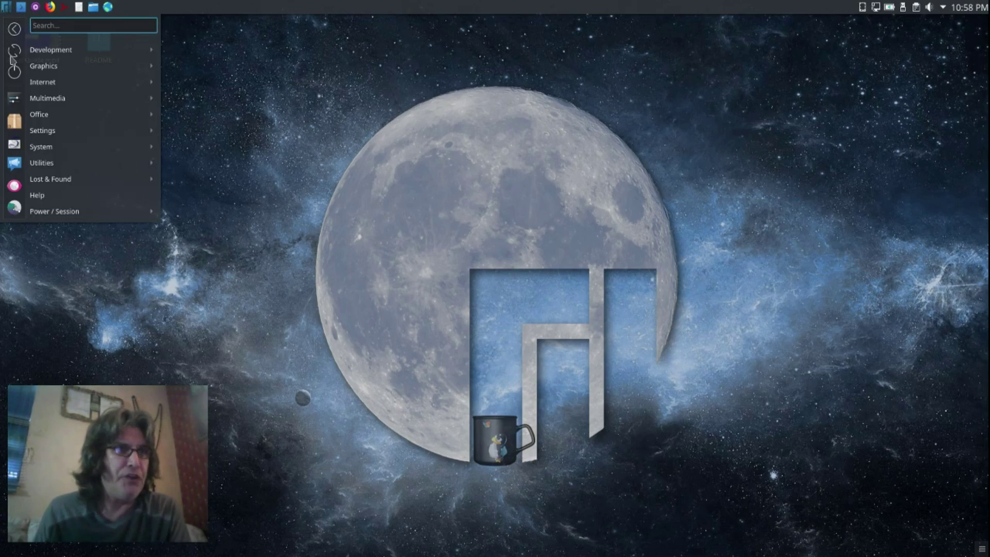
mouse_move(62, 52)
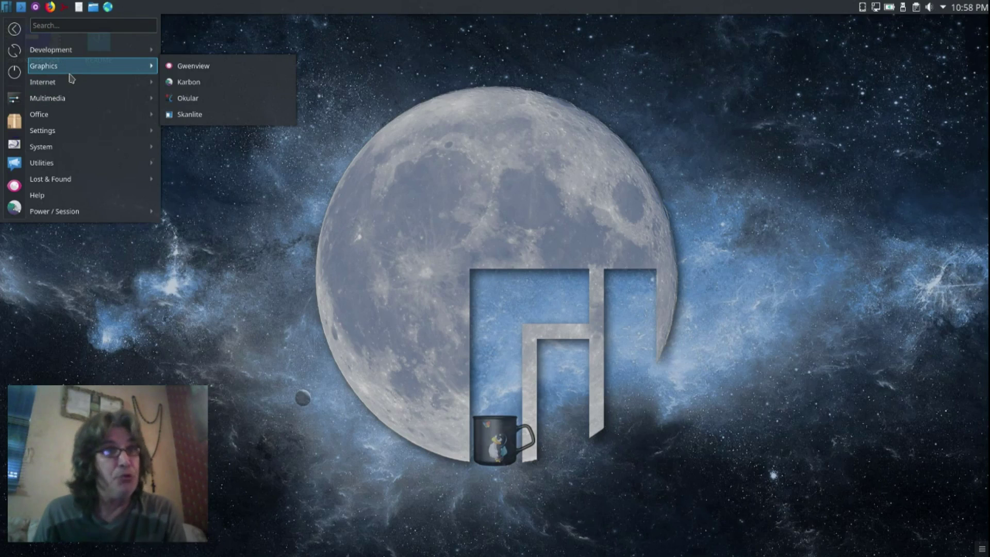
mouse_move(69, 86)
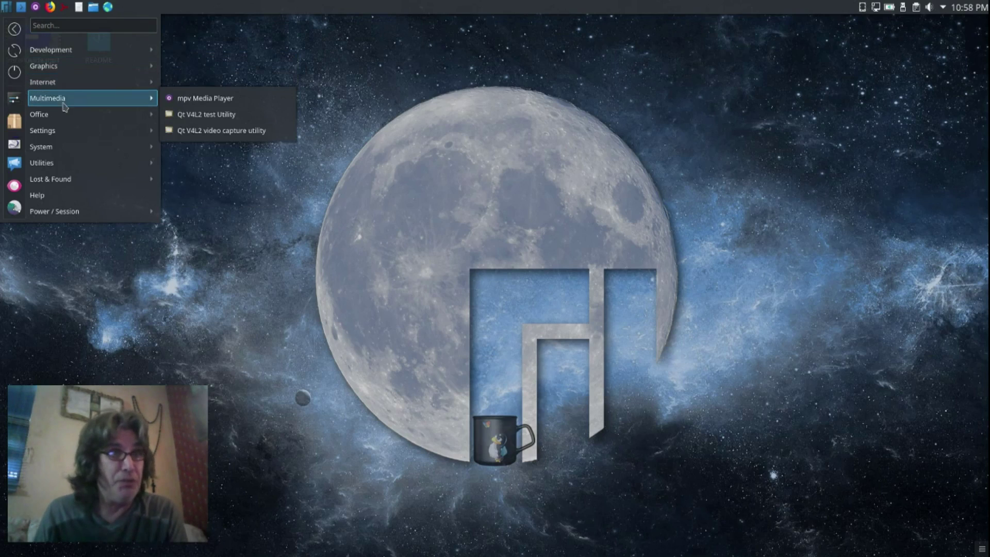
mouse_move(62, 120)
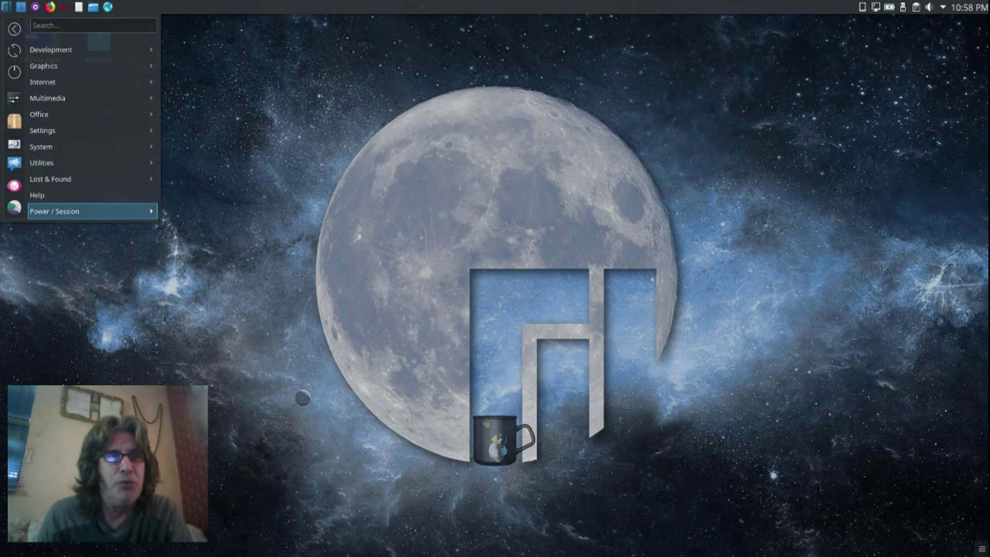
key("Escape")
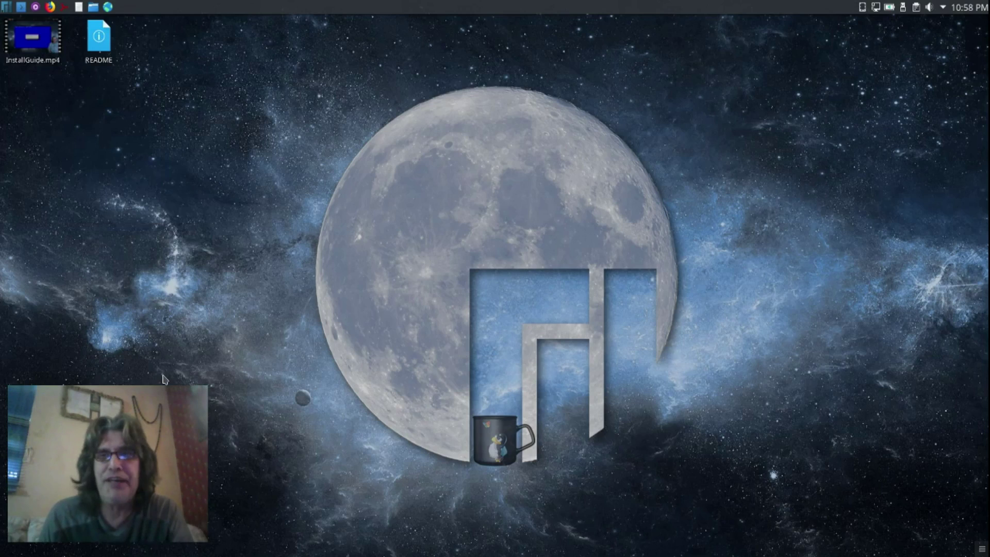